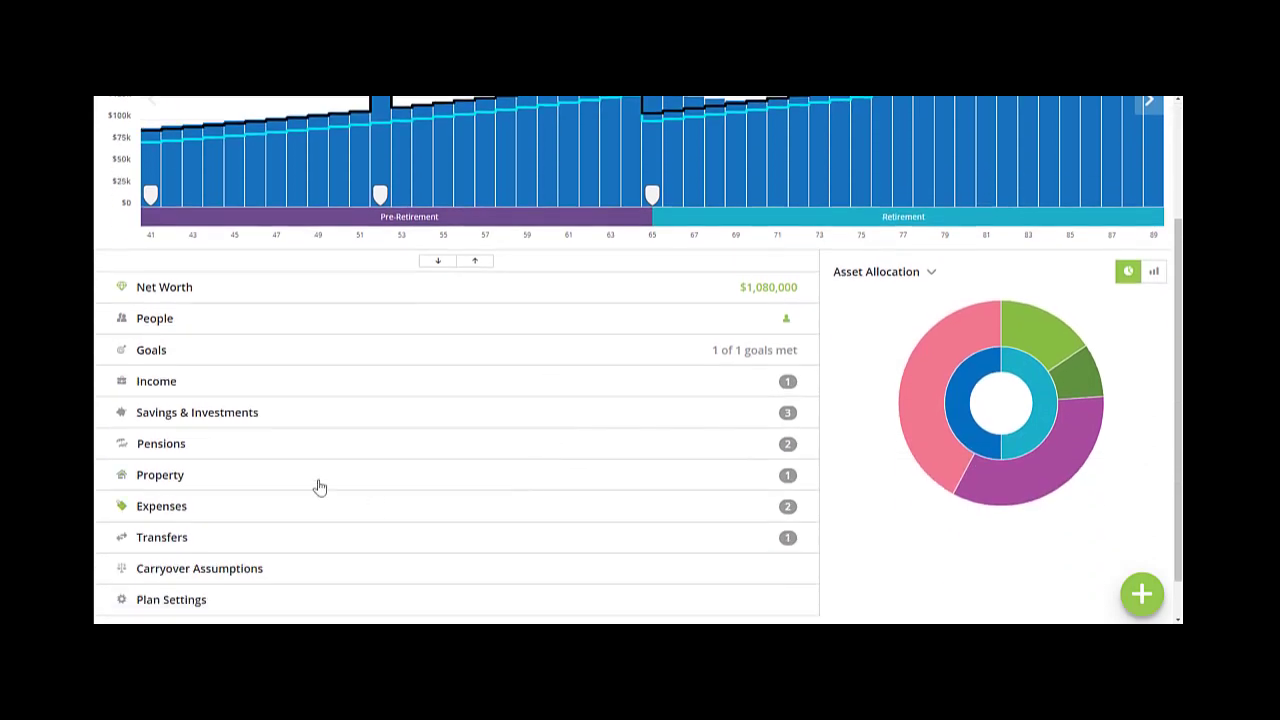
Step: List the properties currently held in the plan
click(303, 475)
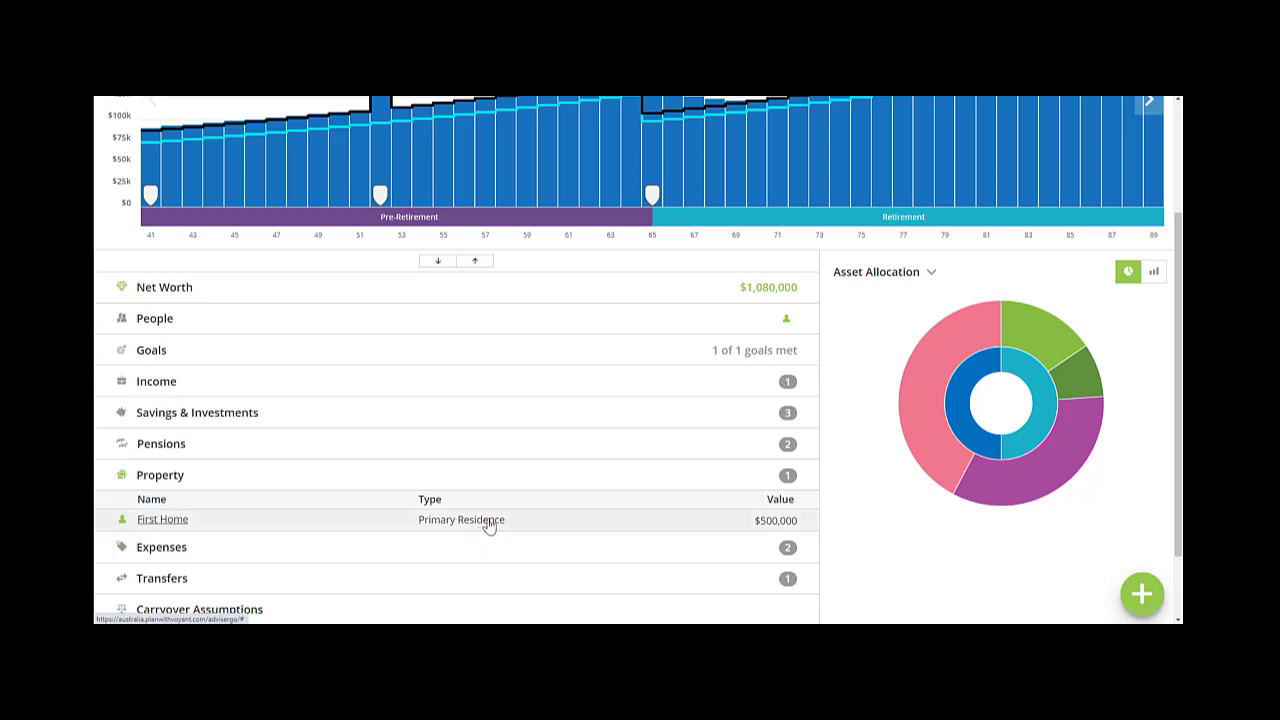
scroll(489, 527, up, 3)
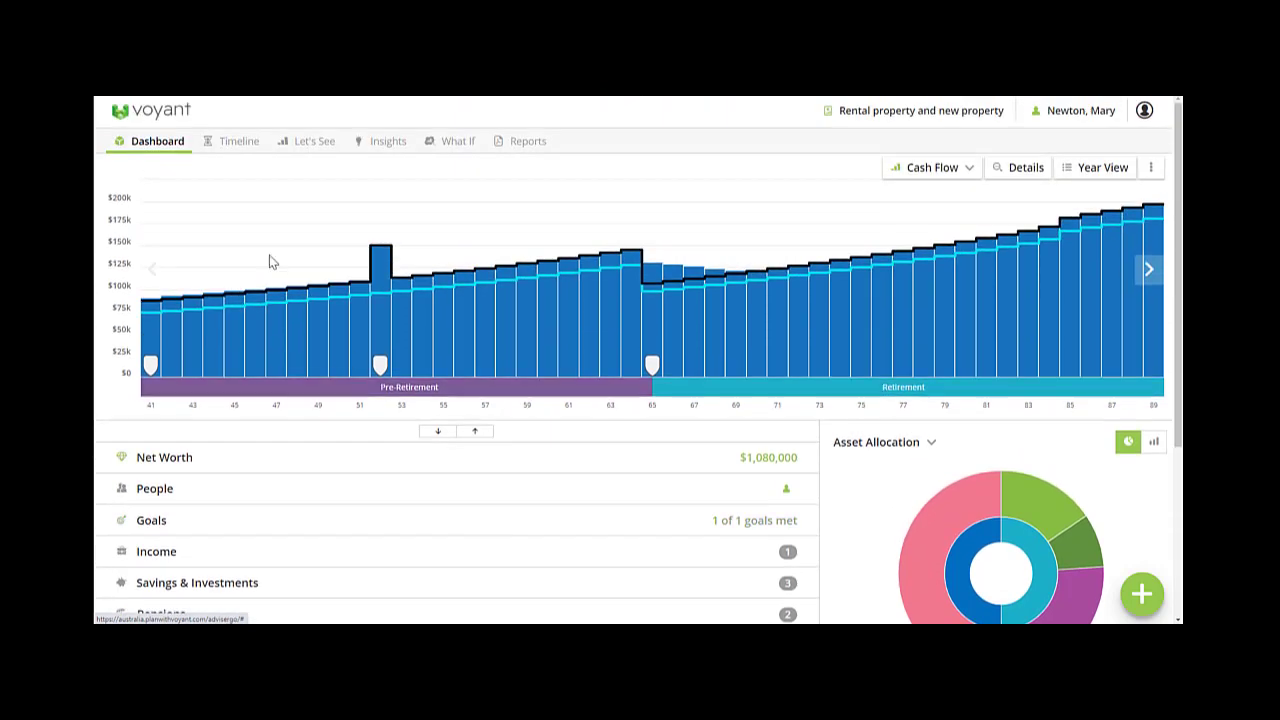
Step: Add a House event named "New property purchase" to the timeline for year 2025, age 45
click(229, 143)
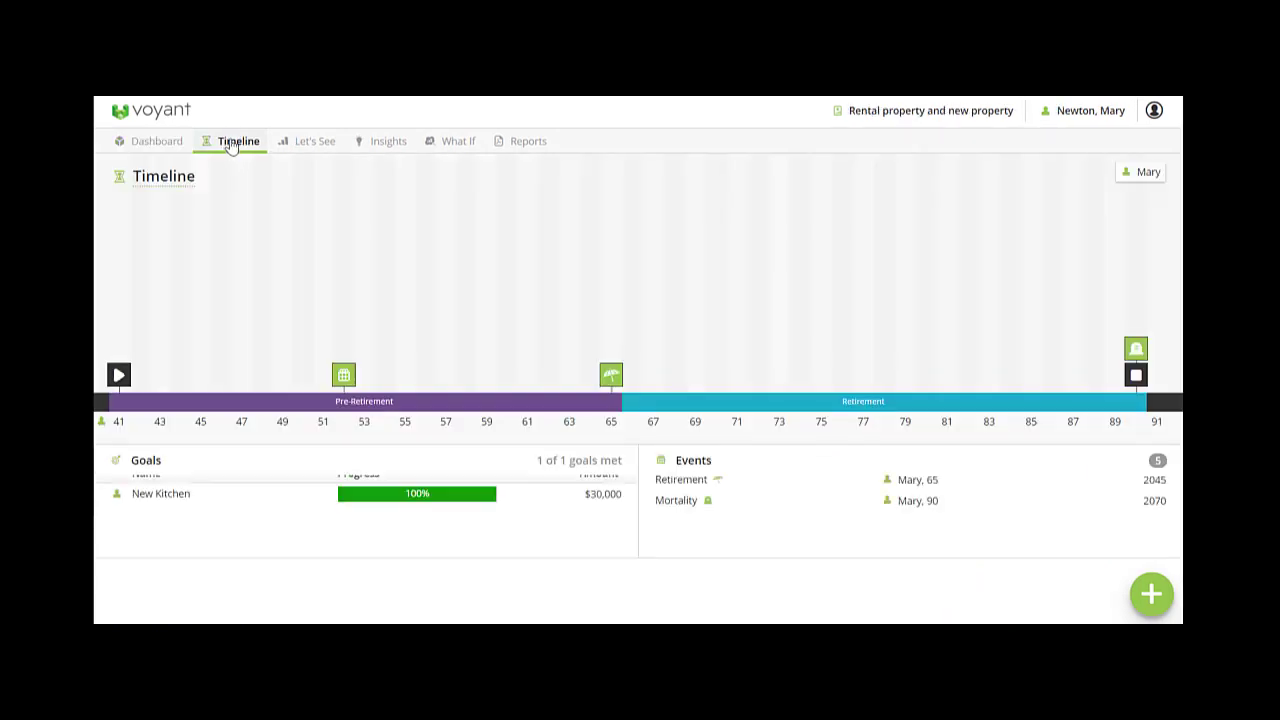
click(242, 378)
double_click(394, 228)
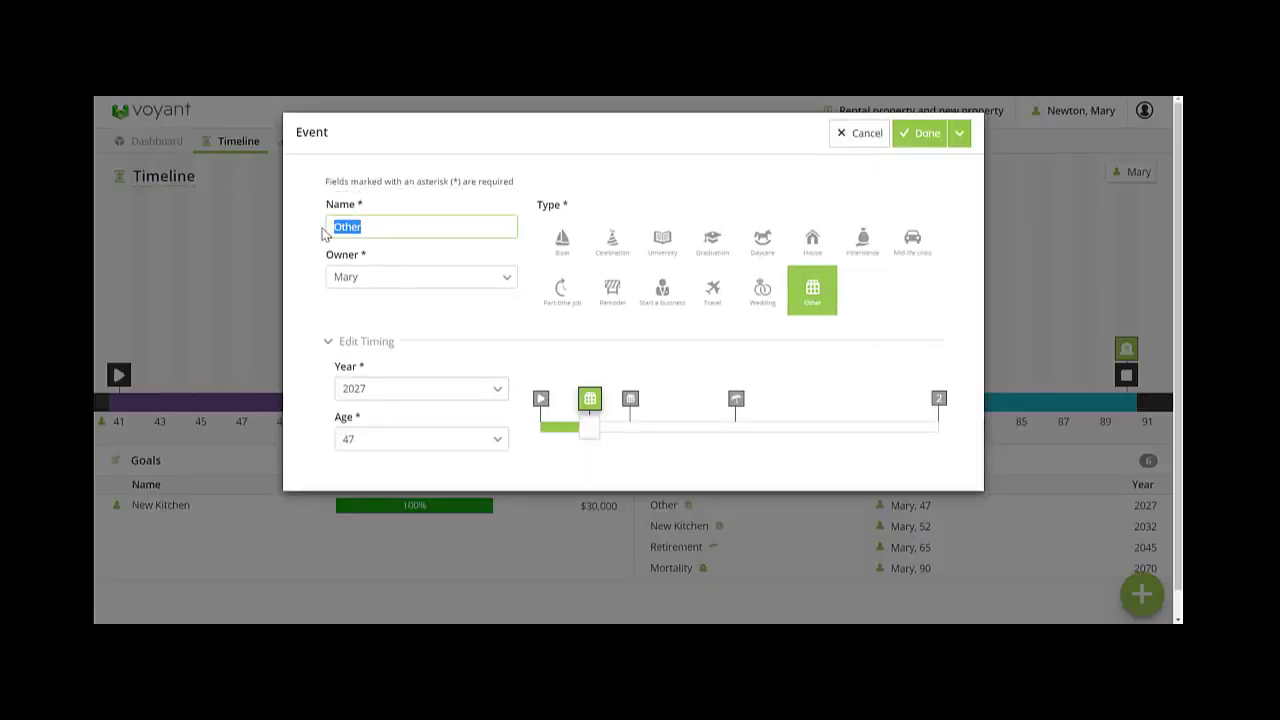
text(New property purchase)
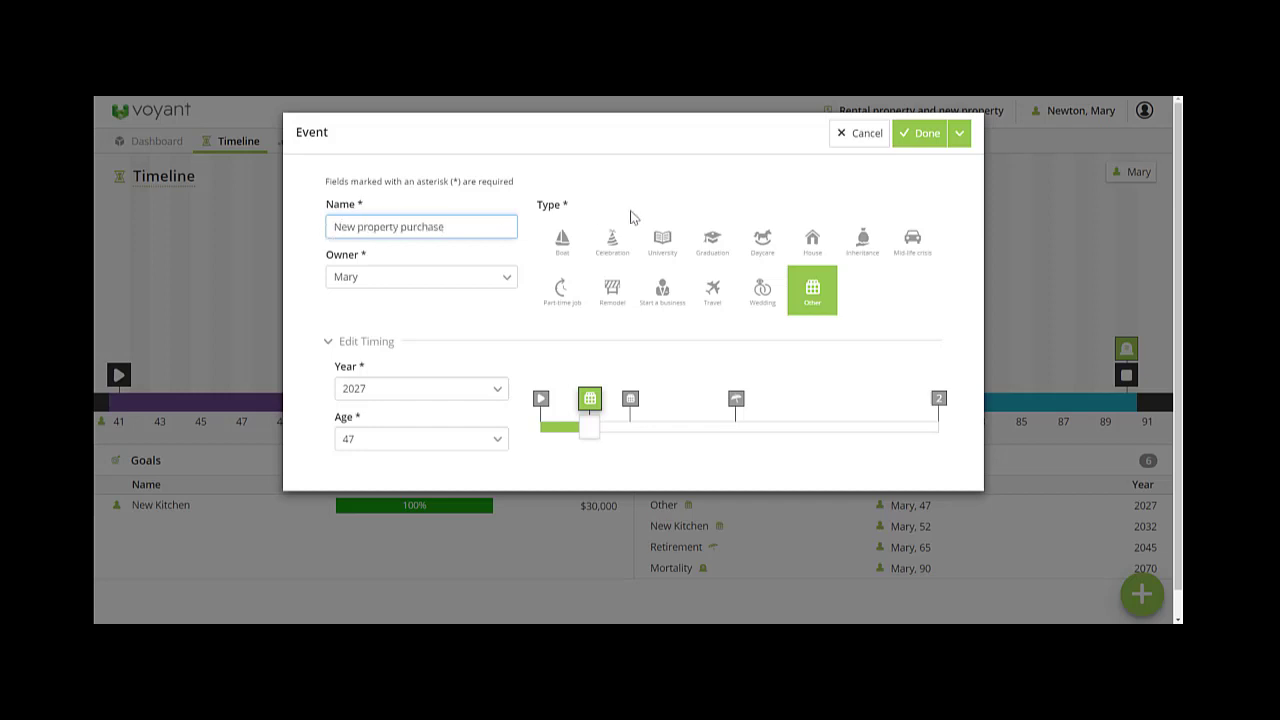
click(805, 243)
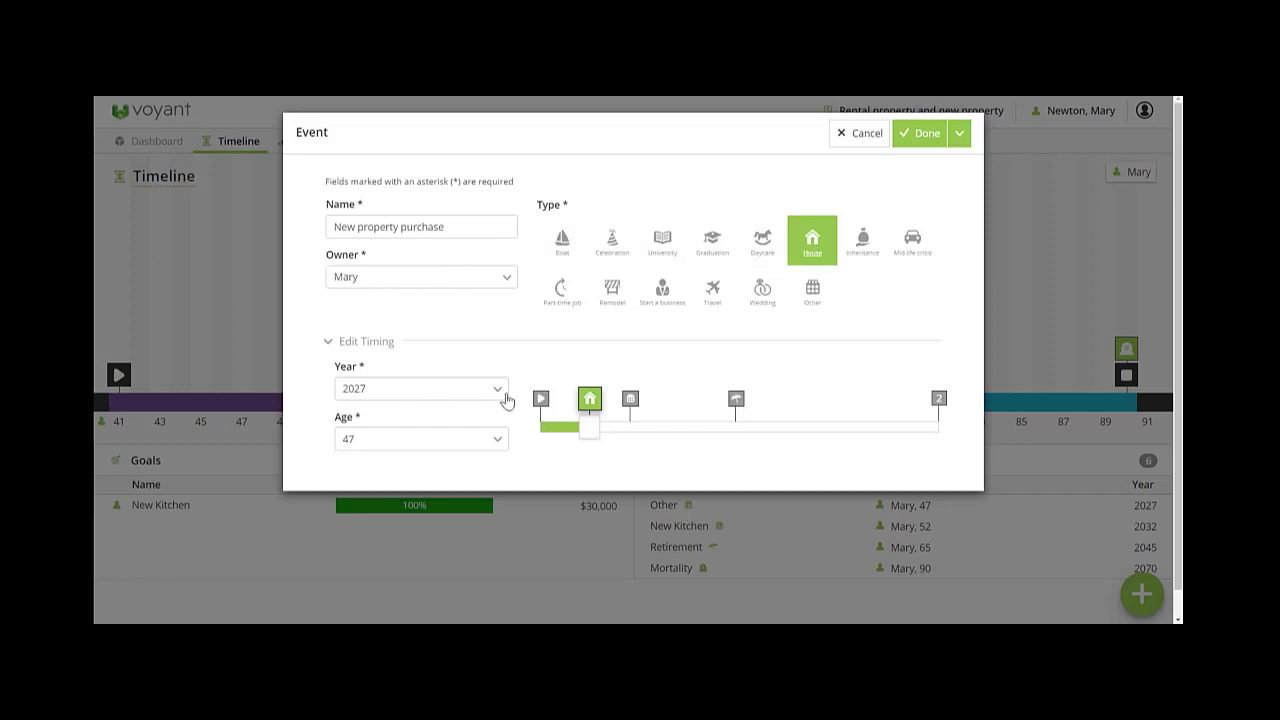
drag(586, 434, 575, 432)
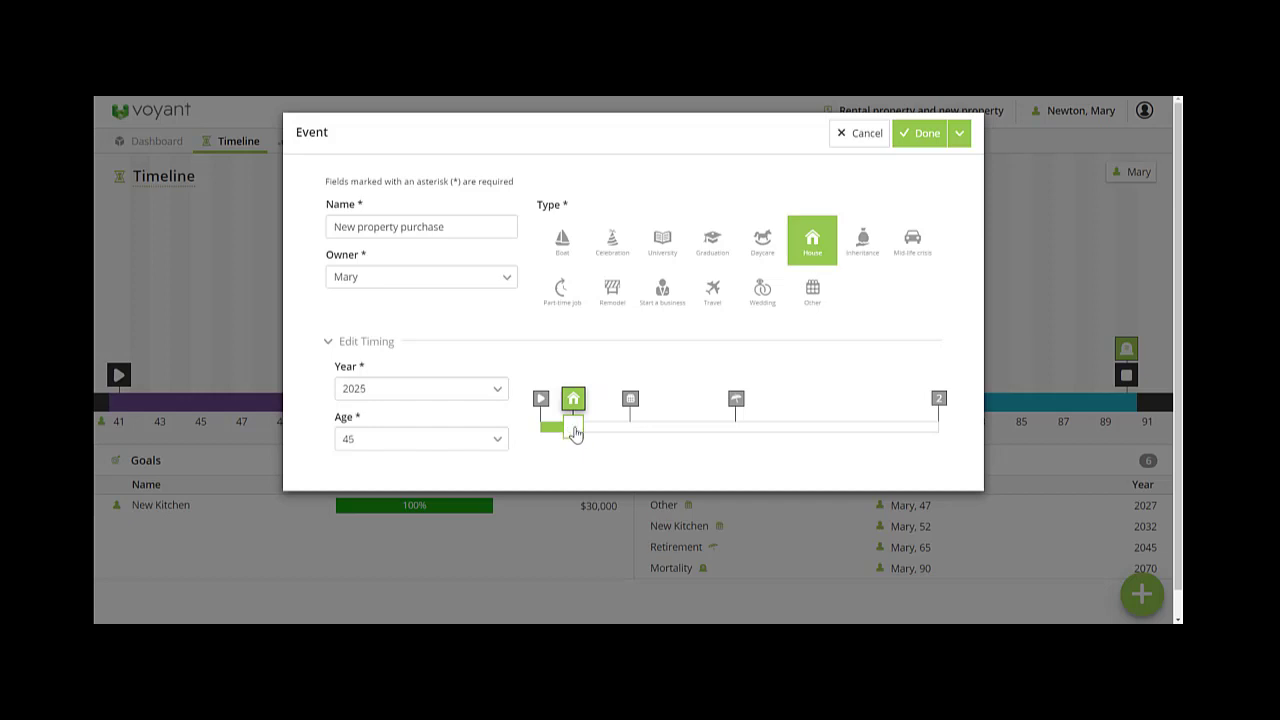
click(925, 134)
mouse_move(203, 380)
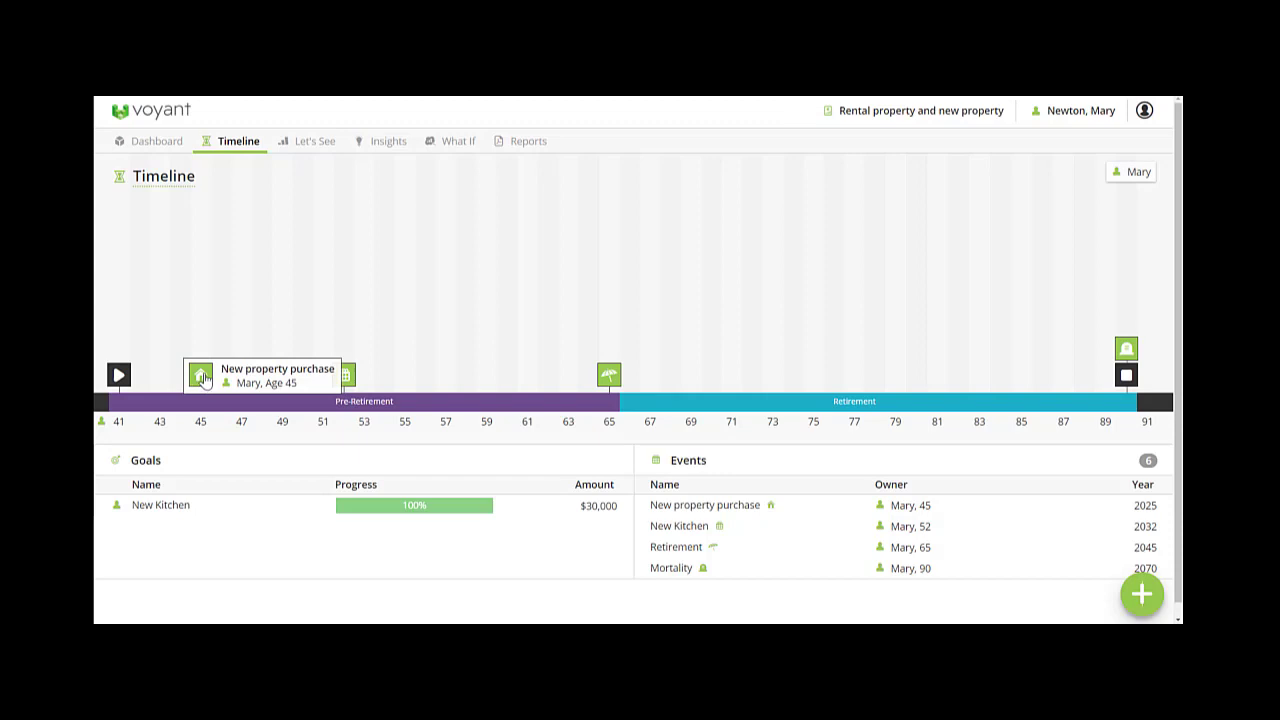
Step: Create a new property entry from the dashboard and name it "New family Home"
click(152, 146)
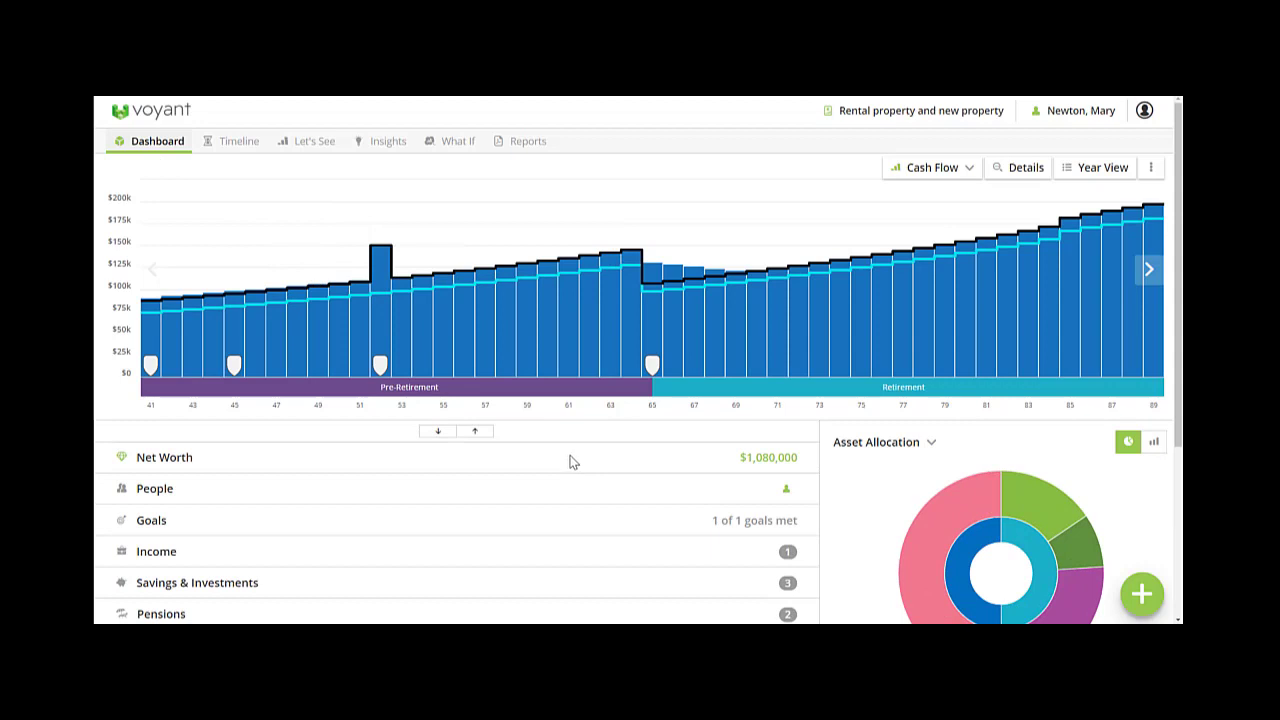
click(1143, 596)
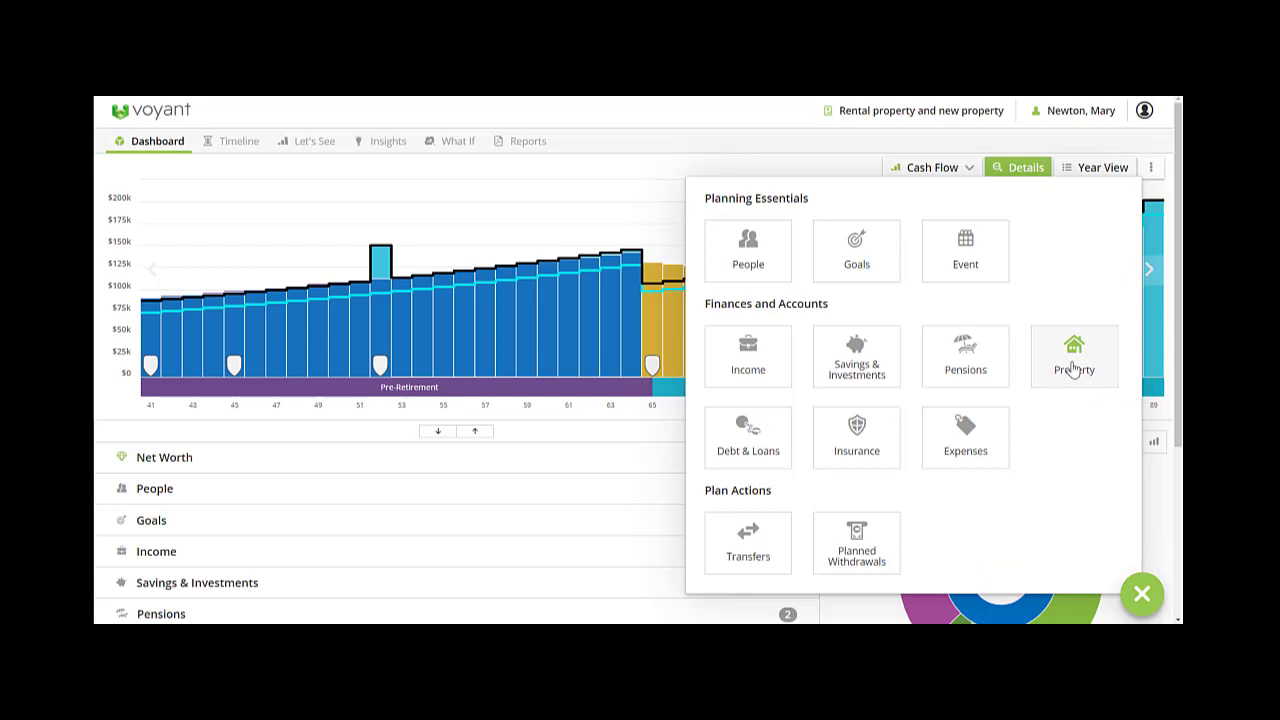
click(1073, 370)
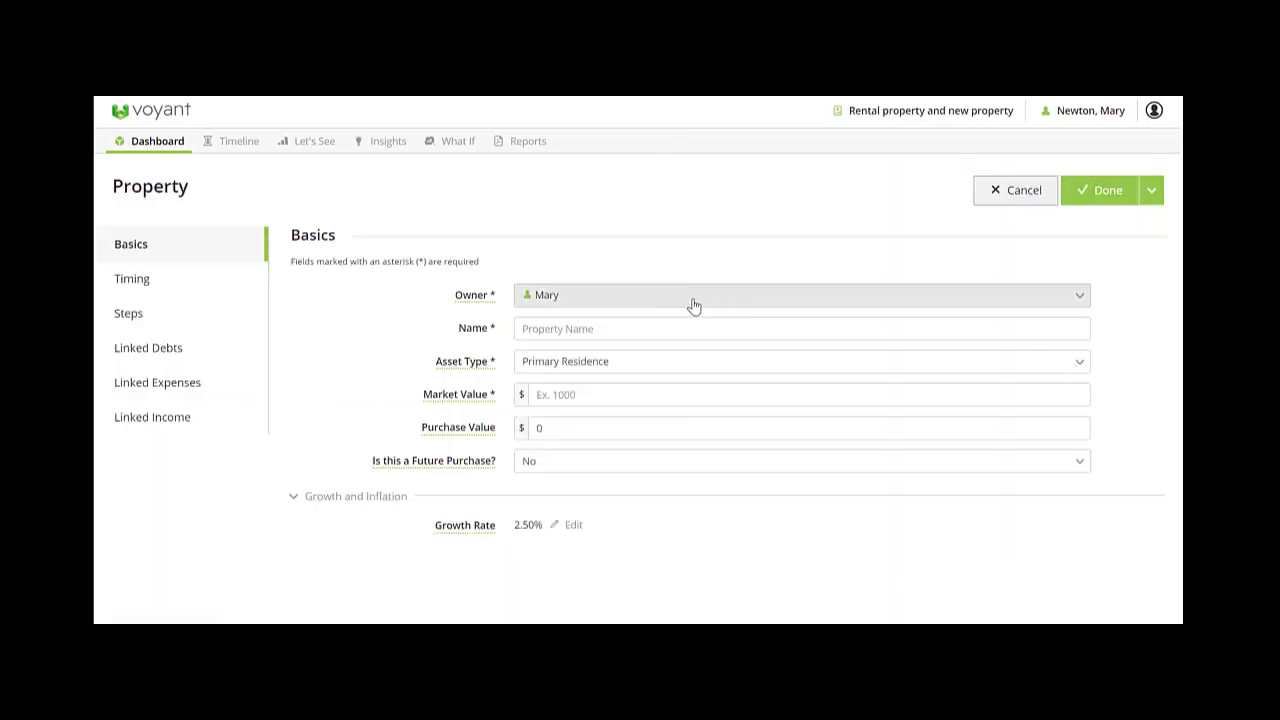
click(574, 330)
text(N)
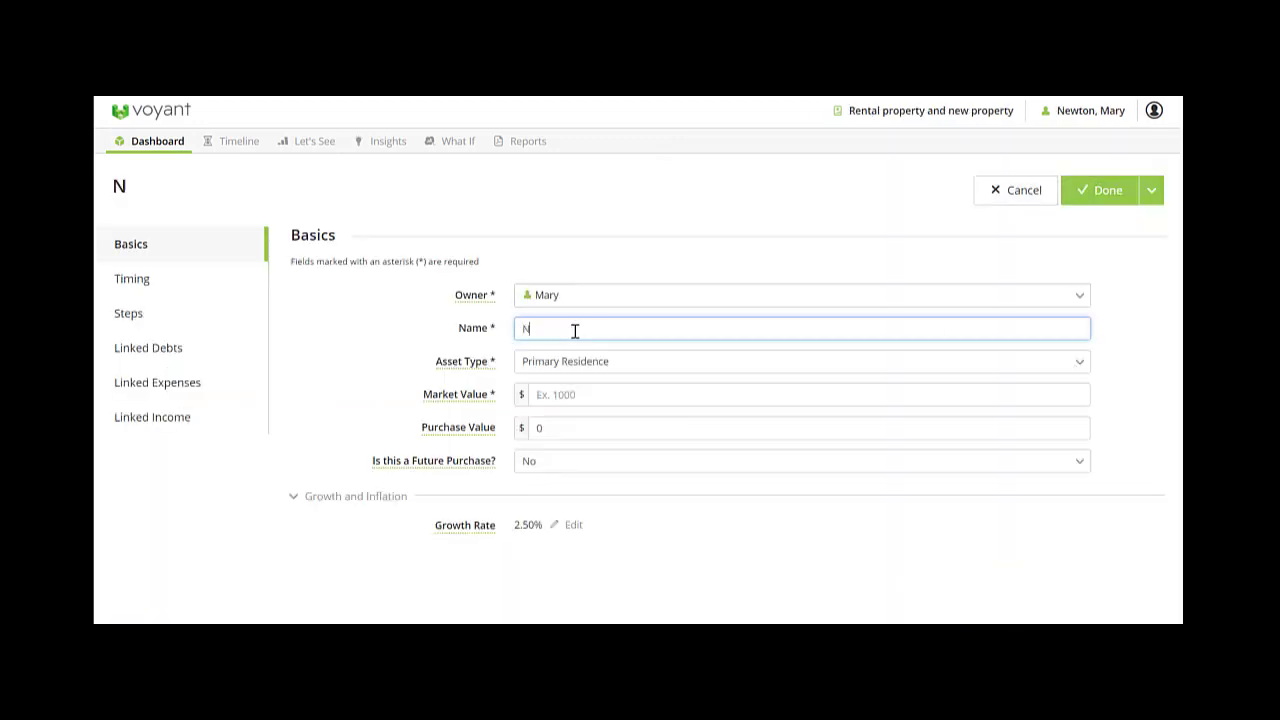
text(ew family)
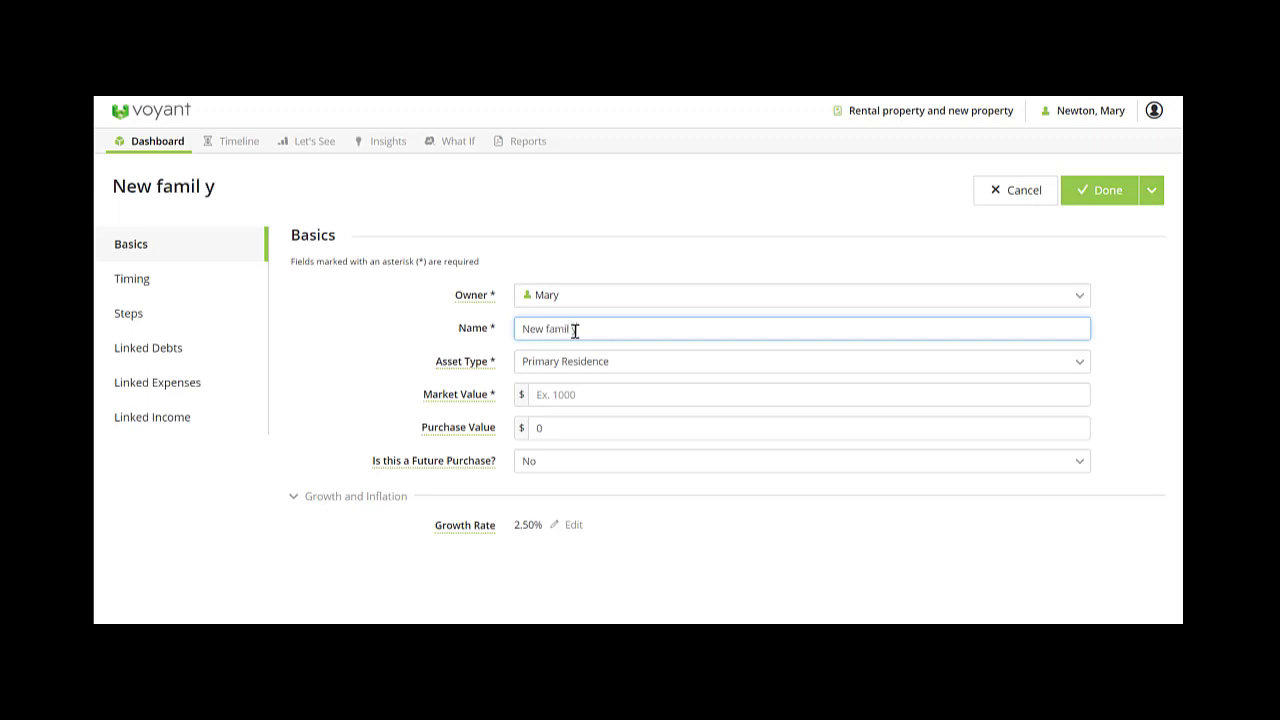
text( Home)
Step: Set the new home's market value to $500,000 and mark it as a future purchase
click(557, 397)
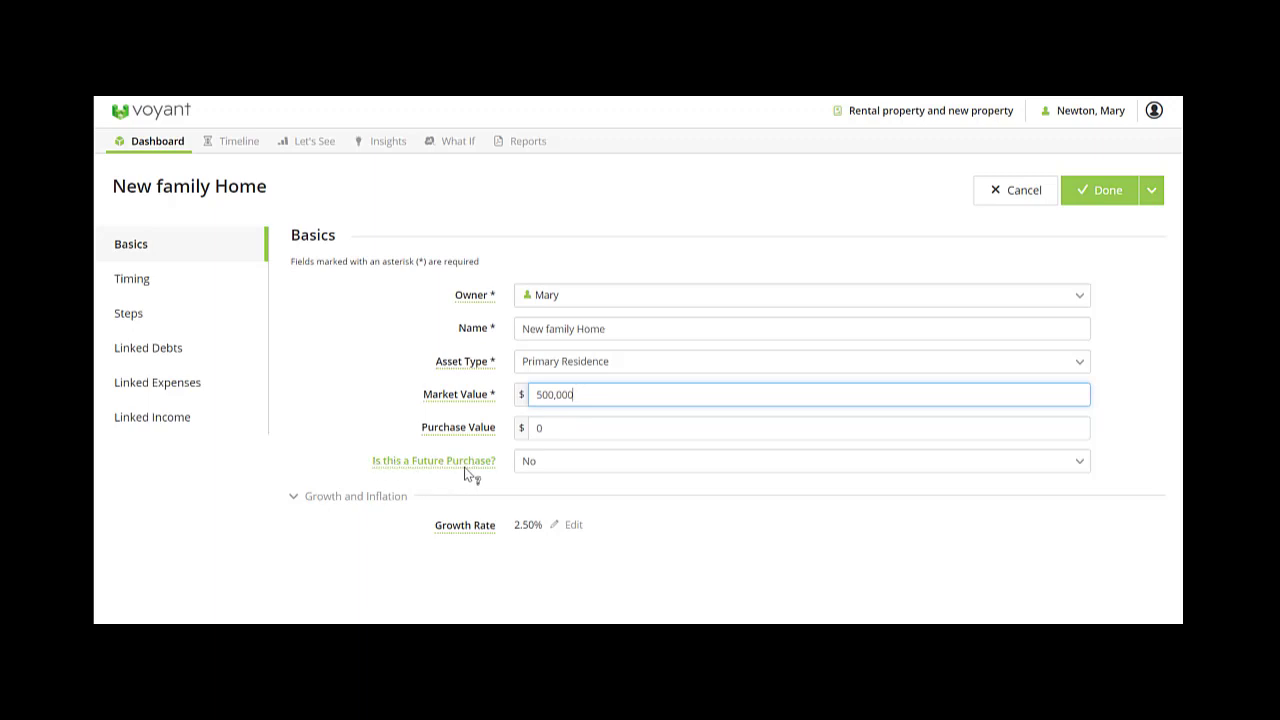
click(535, 465)
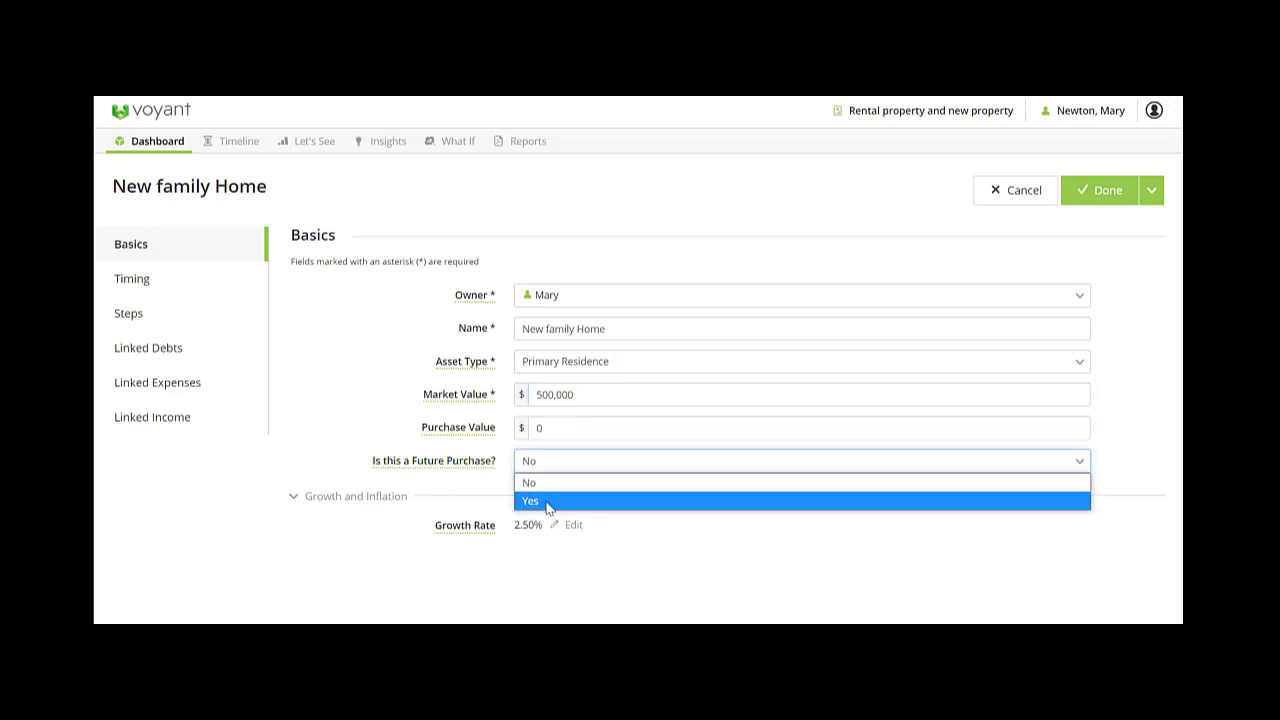
click(552, 500)
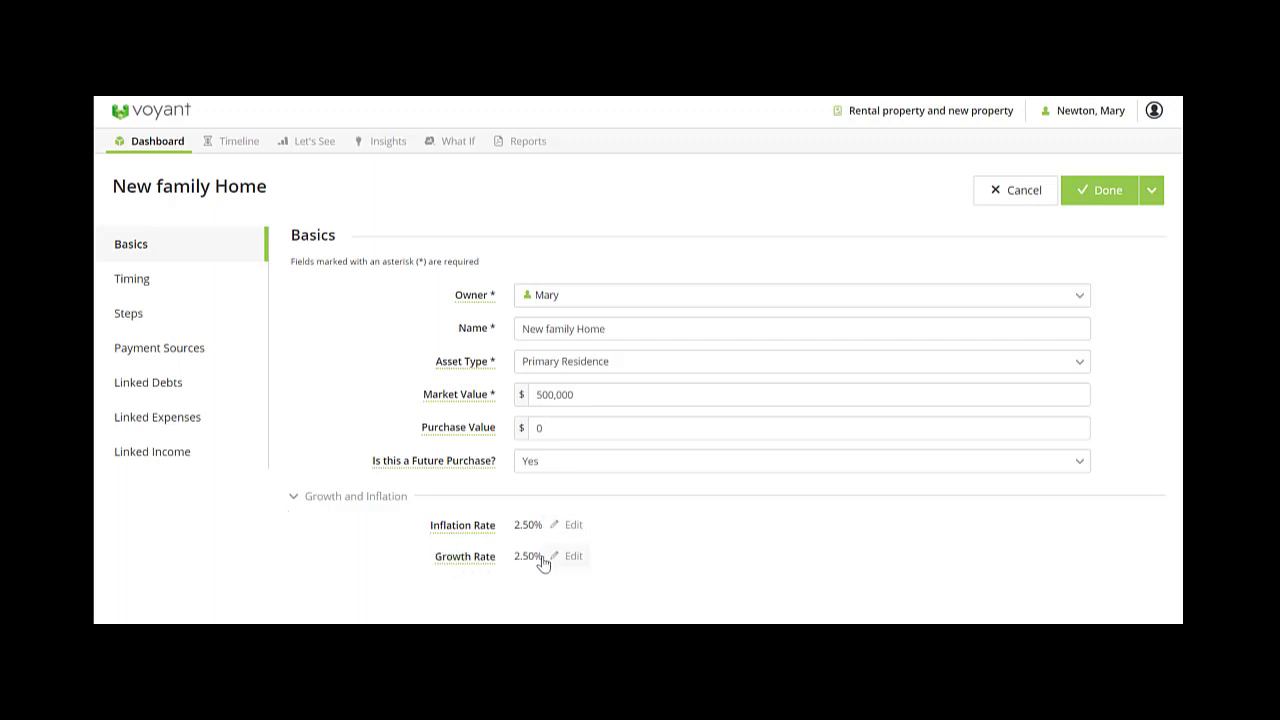
Step: Read the help note on Market Value for properties not yet bought, and close it
click(464, 397)
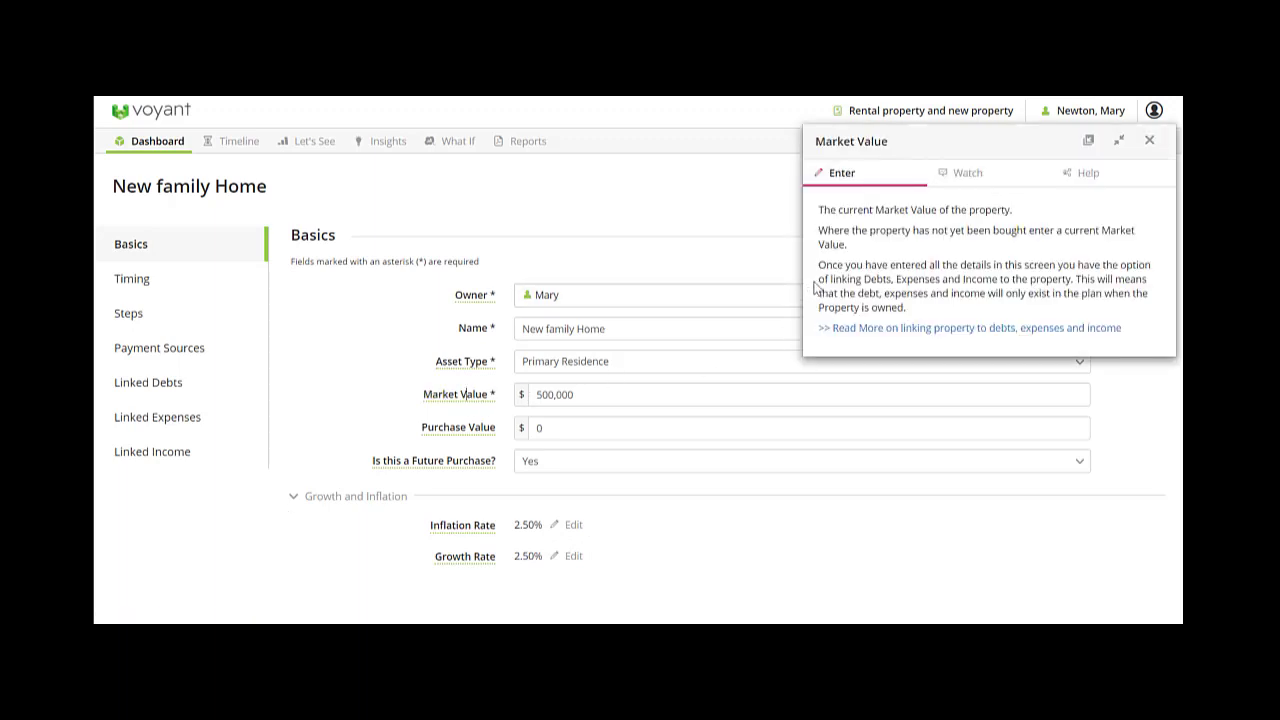
triple_click(820, 237)
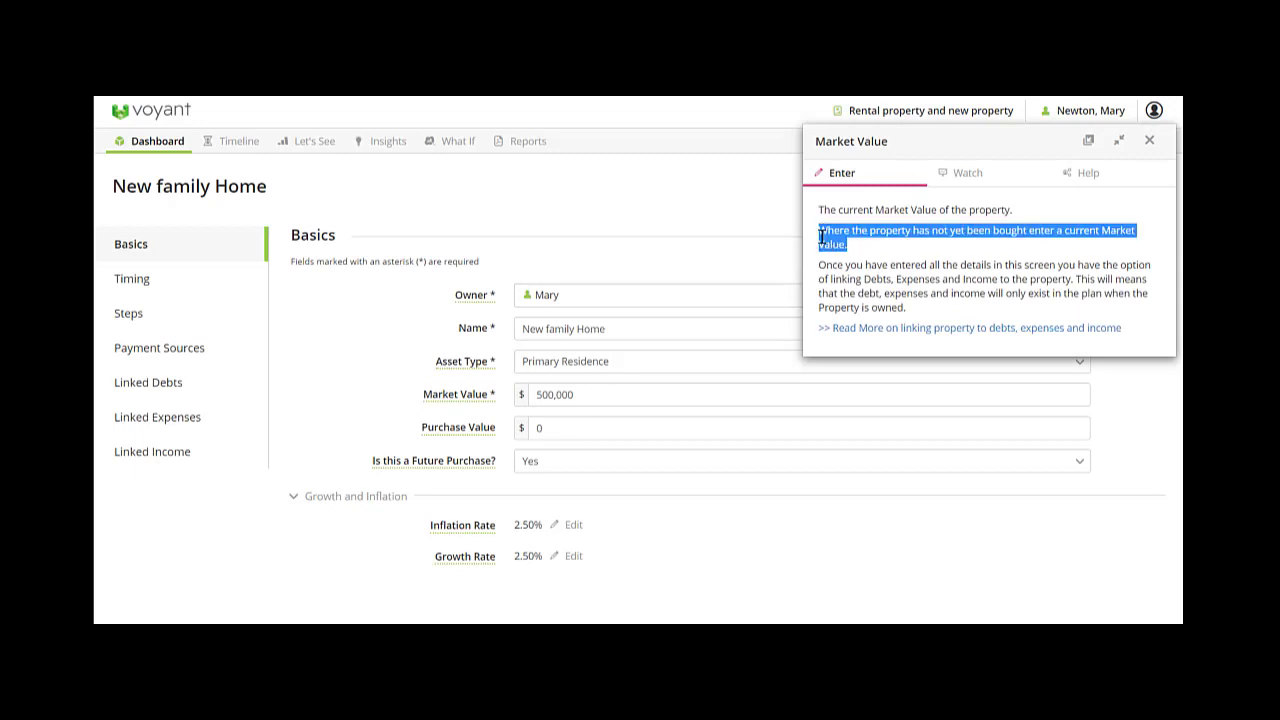
click(870, 252)
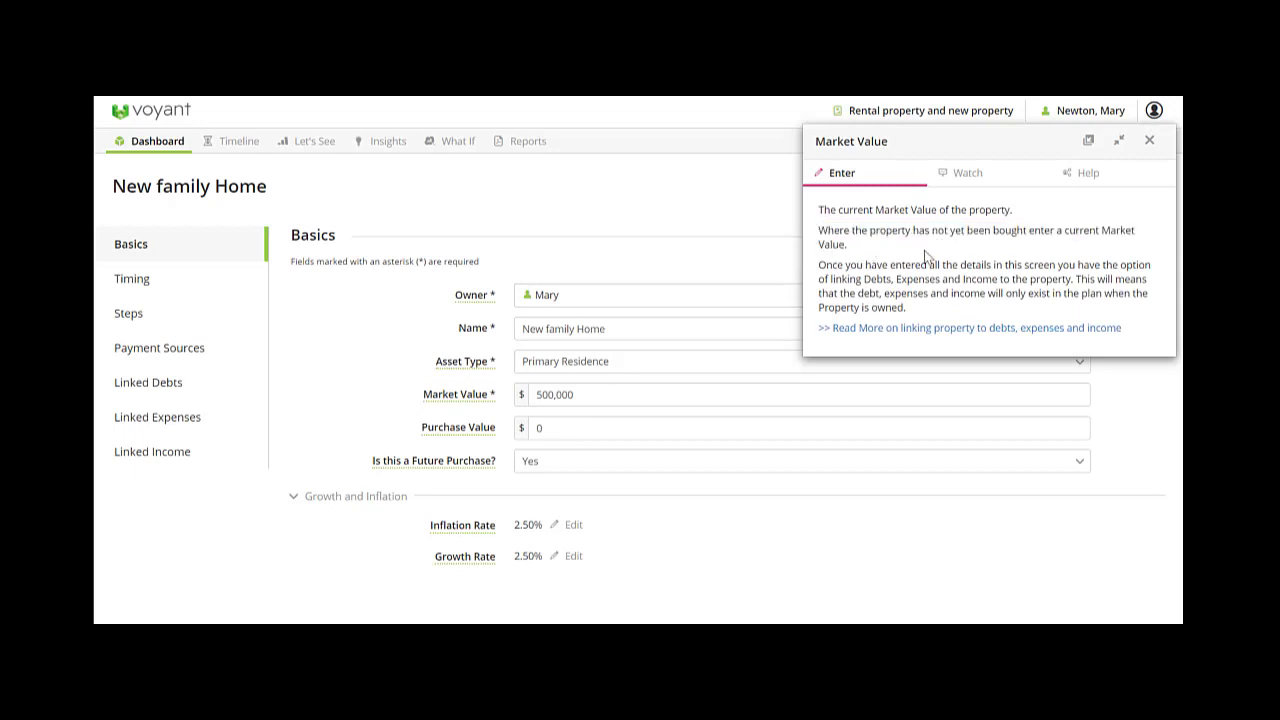
click(1000, 173)
click(1149, 140)
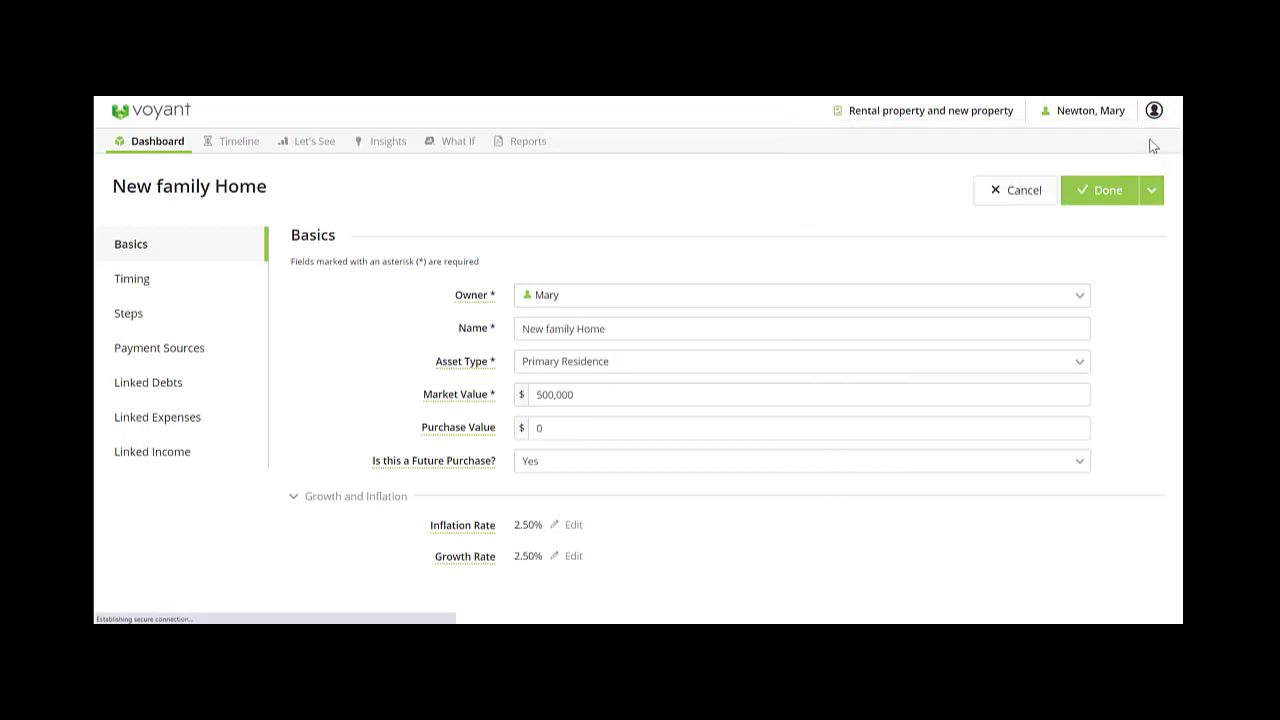
Step: Set the new home's buy event to "New property purchase" in its timing and save the property
click(192, 291)
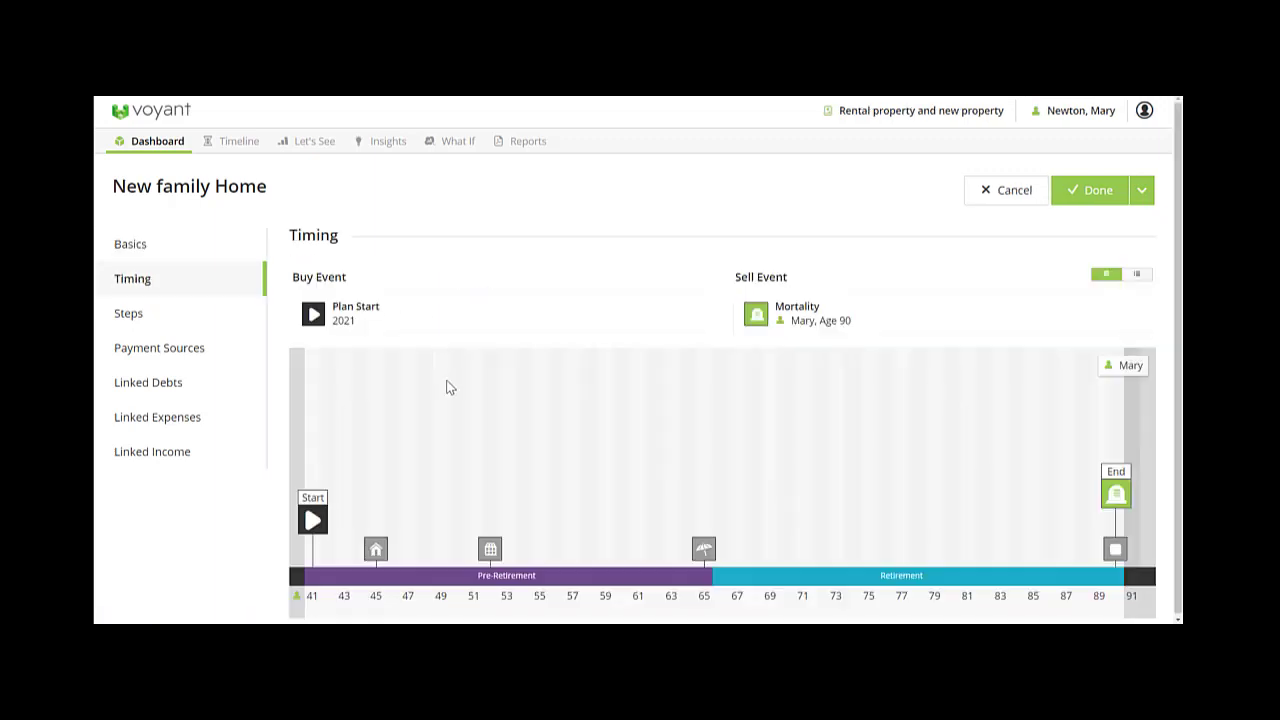
click(377, 555)
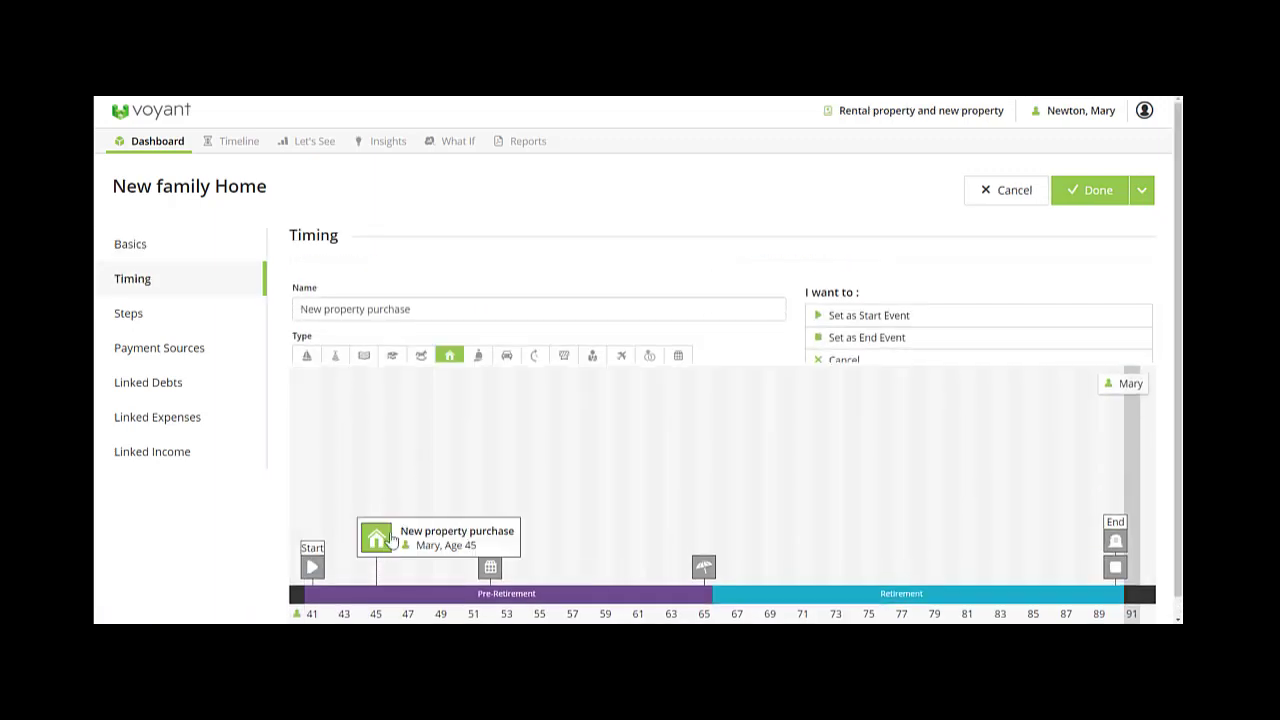
click(845, 299)
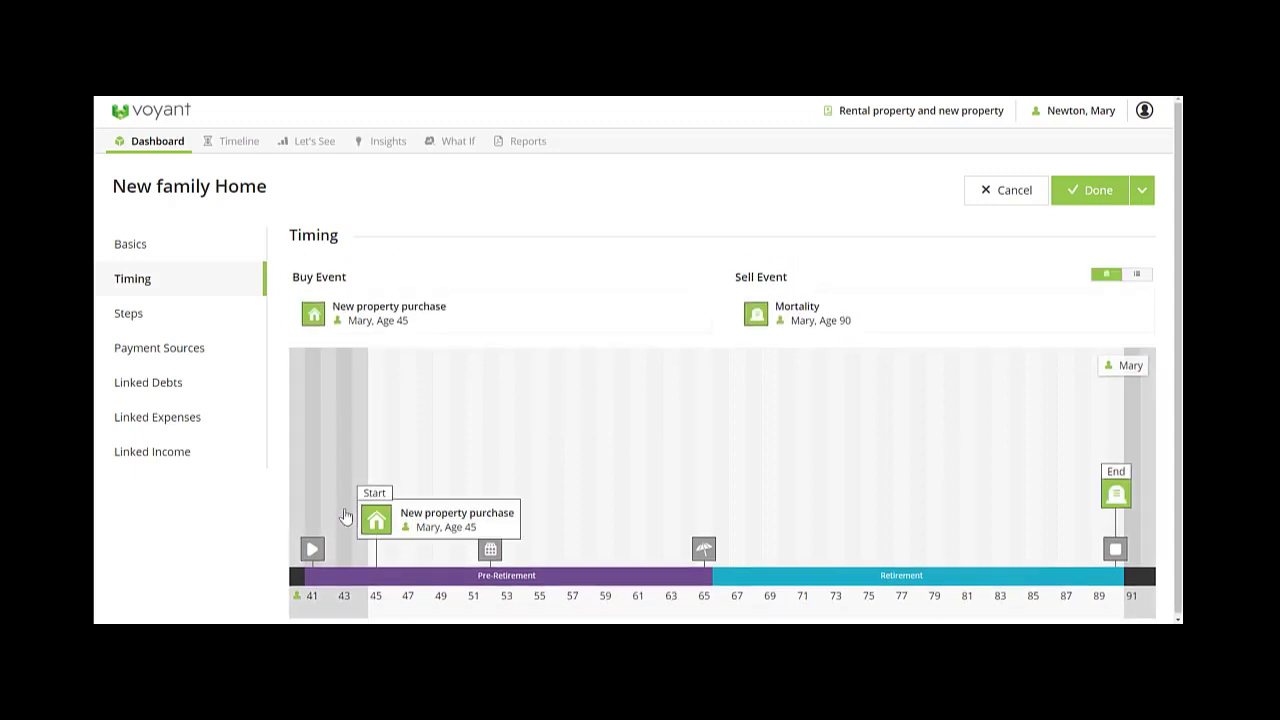
mouse_move(1118, 498)
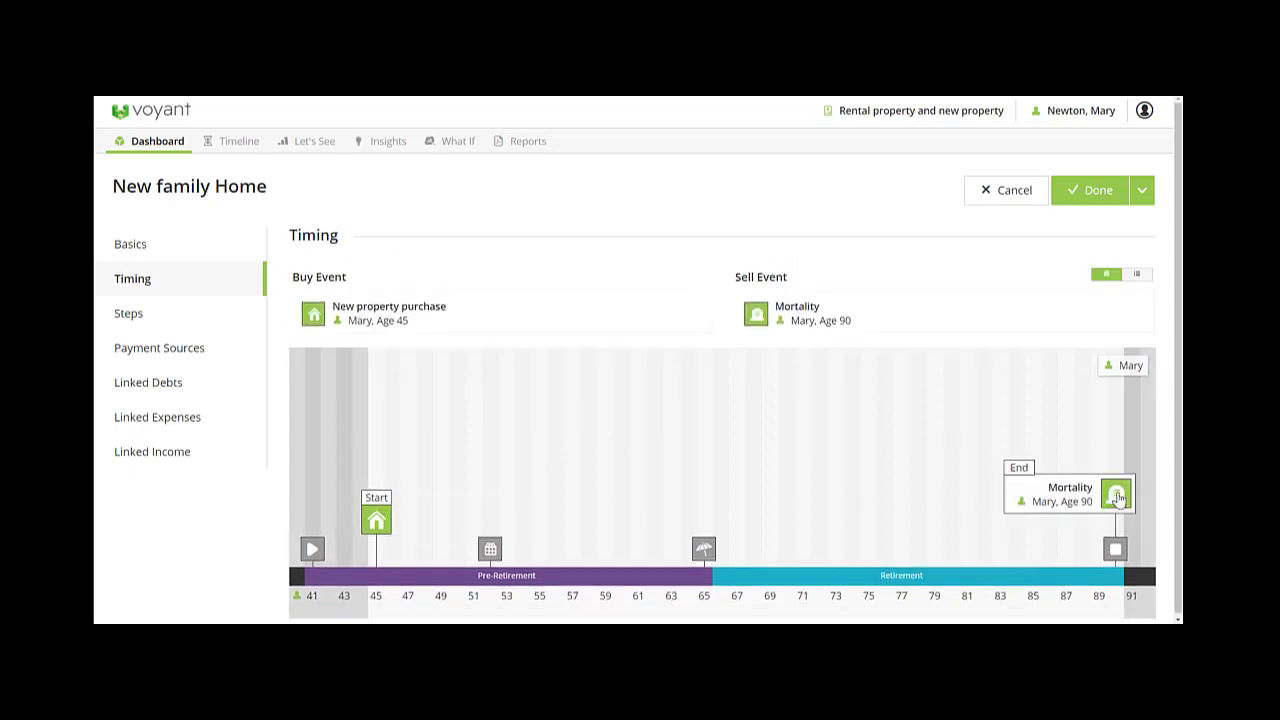
click(1080, 199)
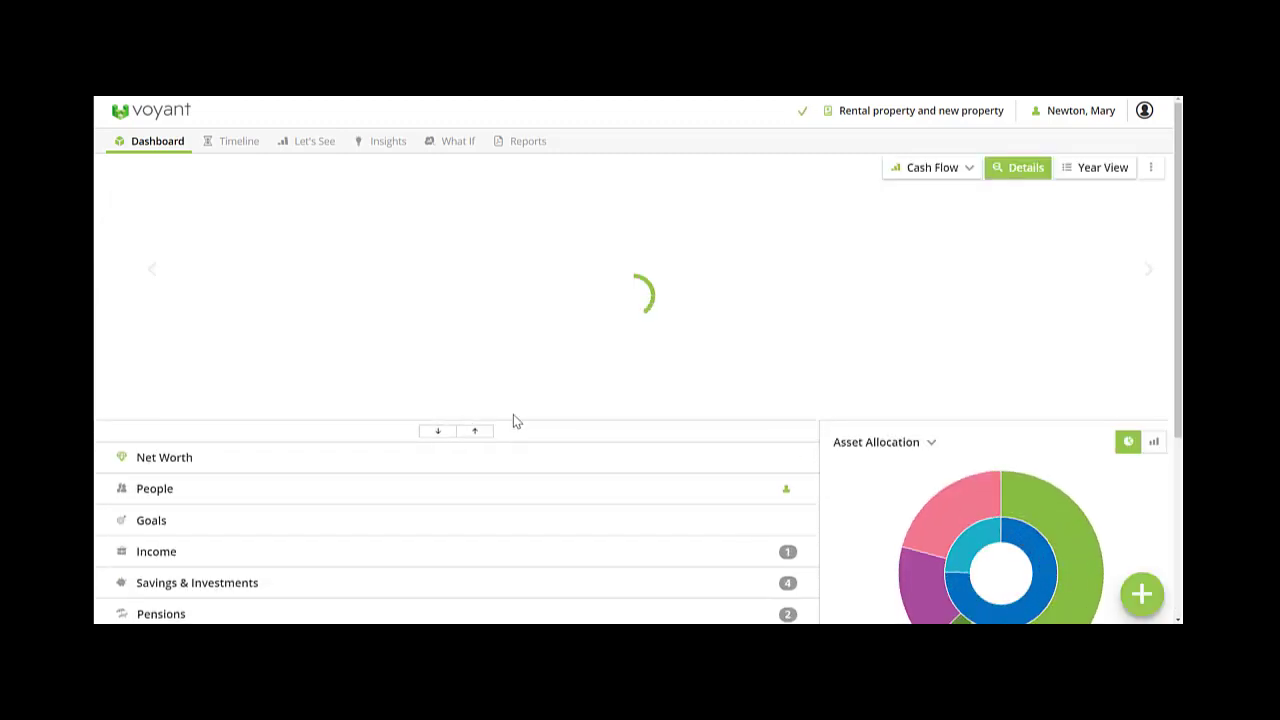
Step: Examine the 2025 expenses in the year view, including the payment sources of the new family home's purchase expense
mouse_move(233, 362)
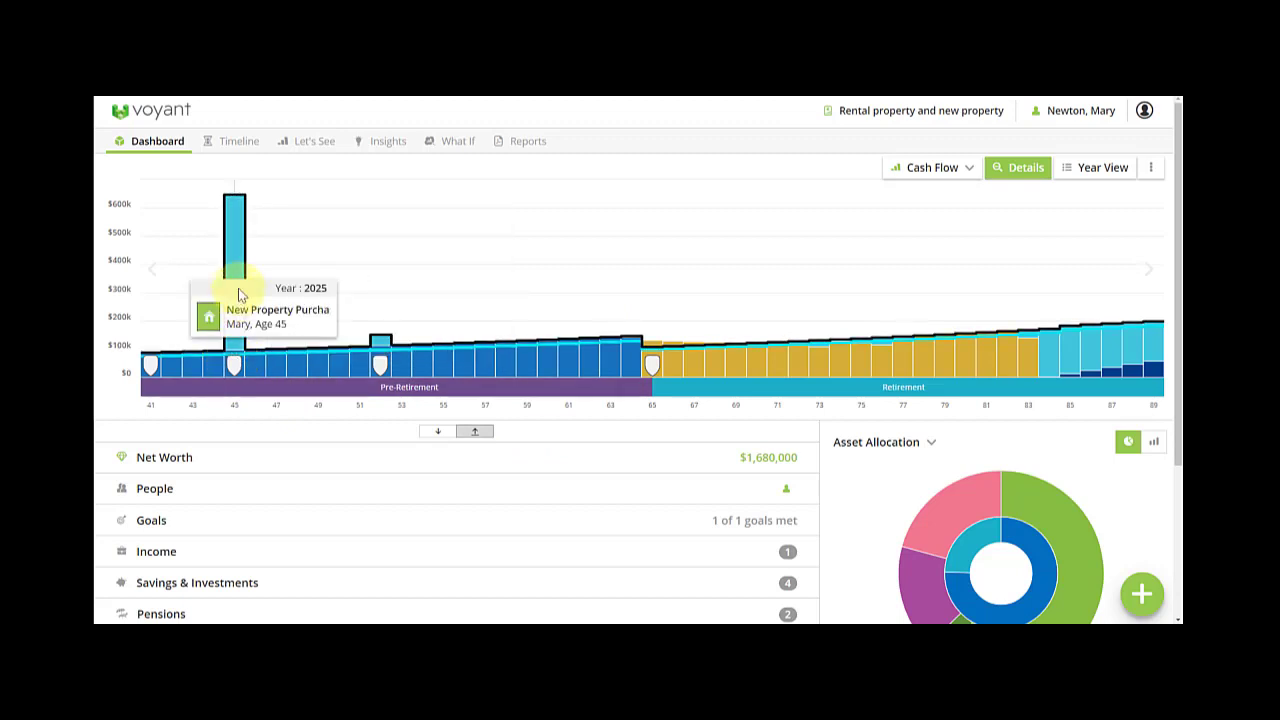
click(314, 366)
click(318, 391)
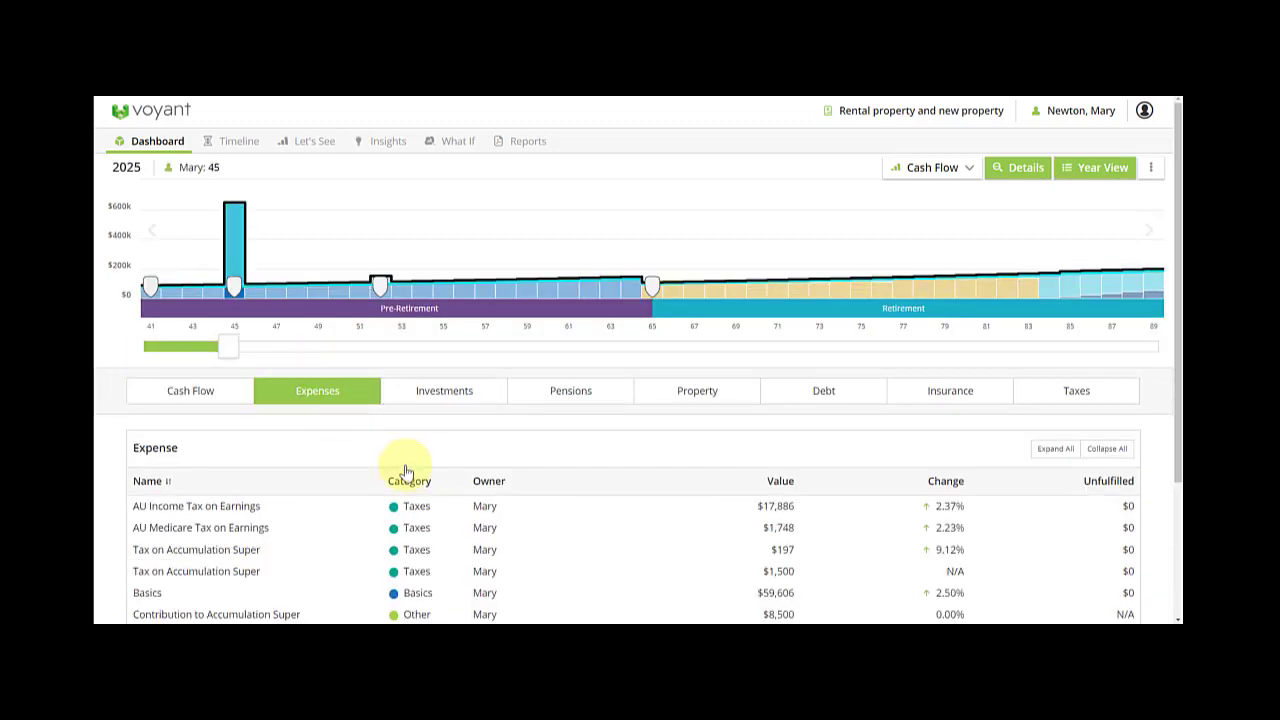
scroll(415, 467, down, 1)
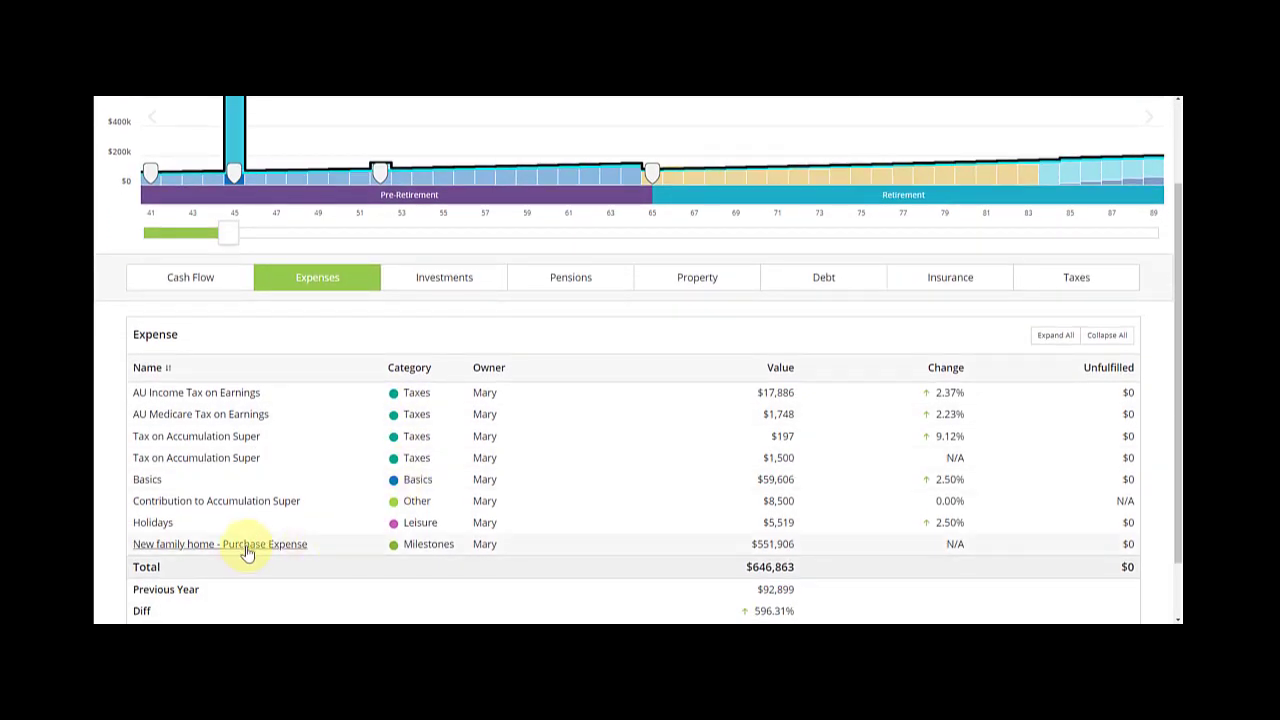
click(271, 551)
scroll(396, 553, down, 1)
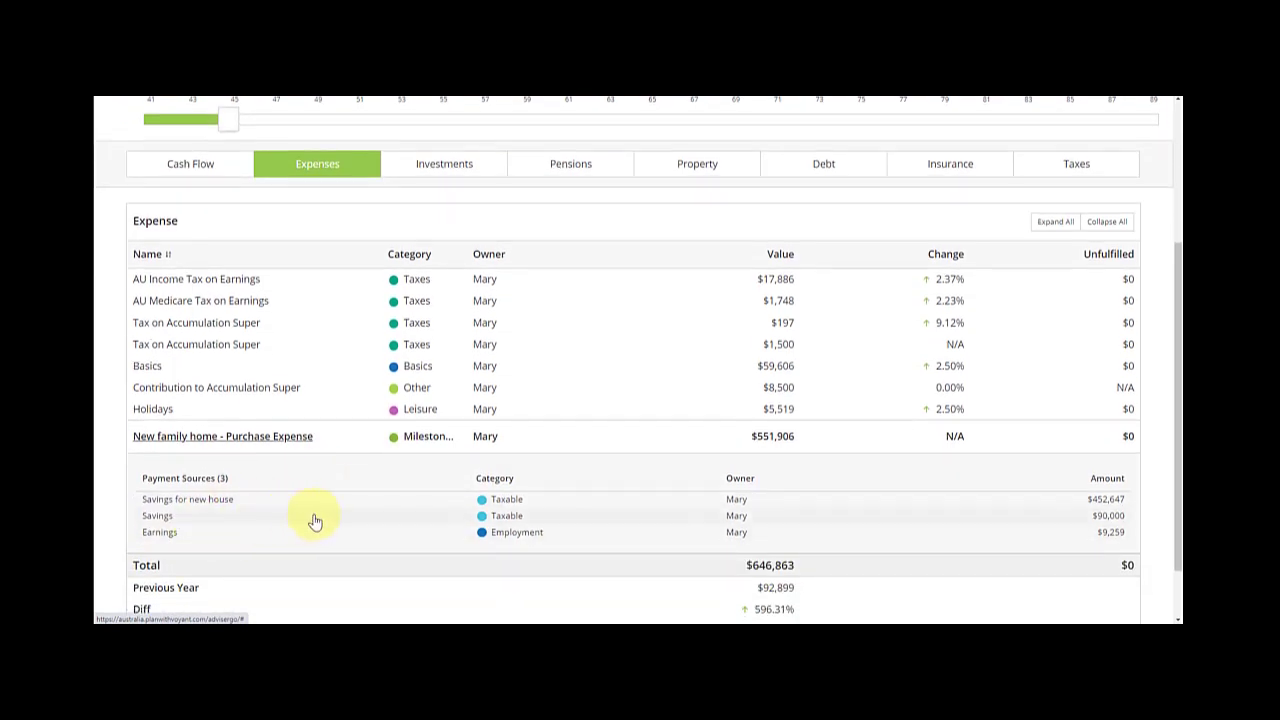
scroll(338, 522, up, 1)
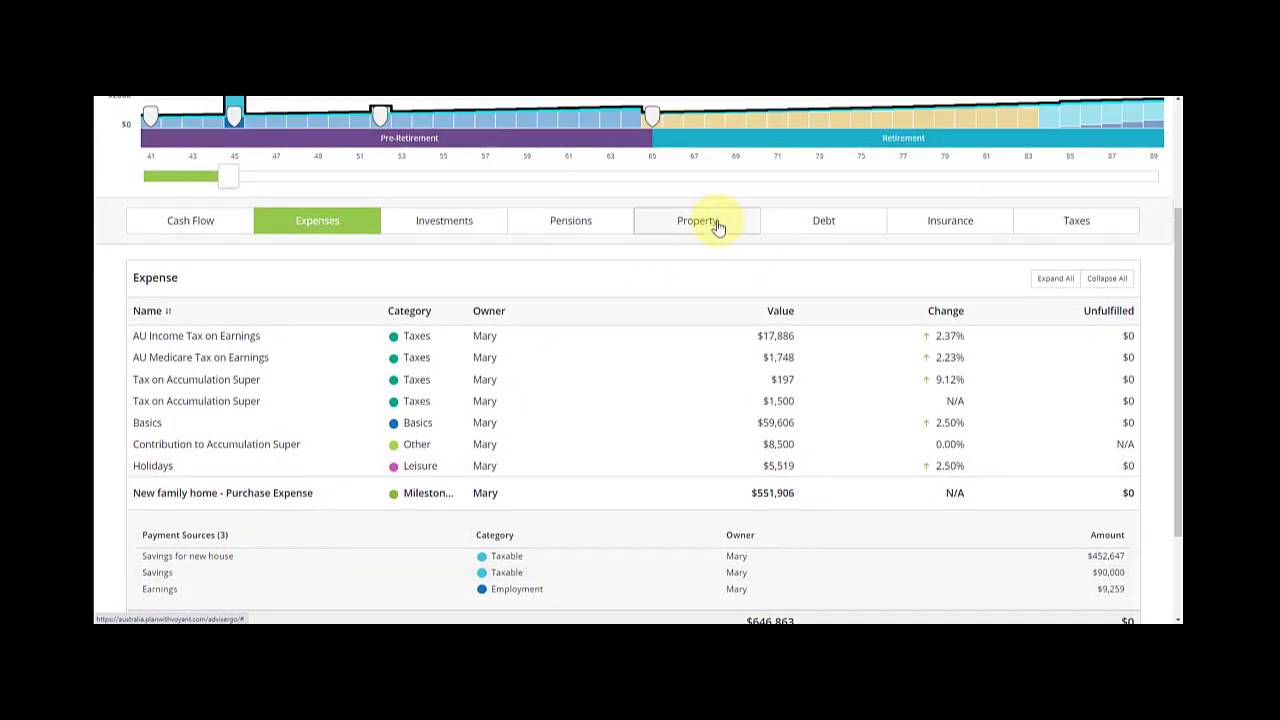
Step: Examine the current and purchased properties for 2025, and return to the main dashboard
click(716, 224)
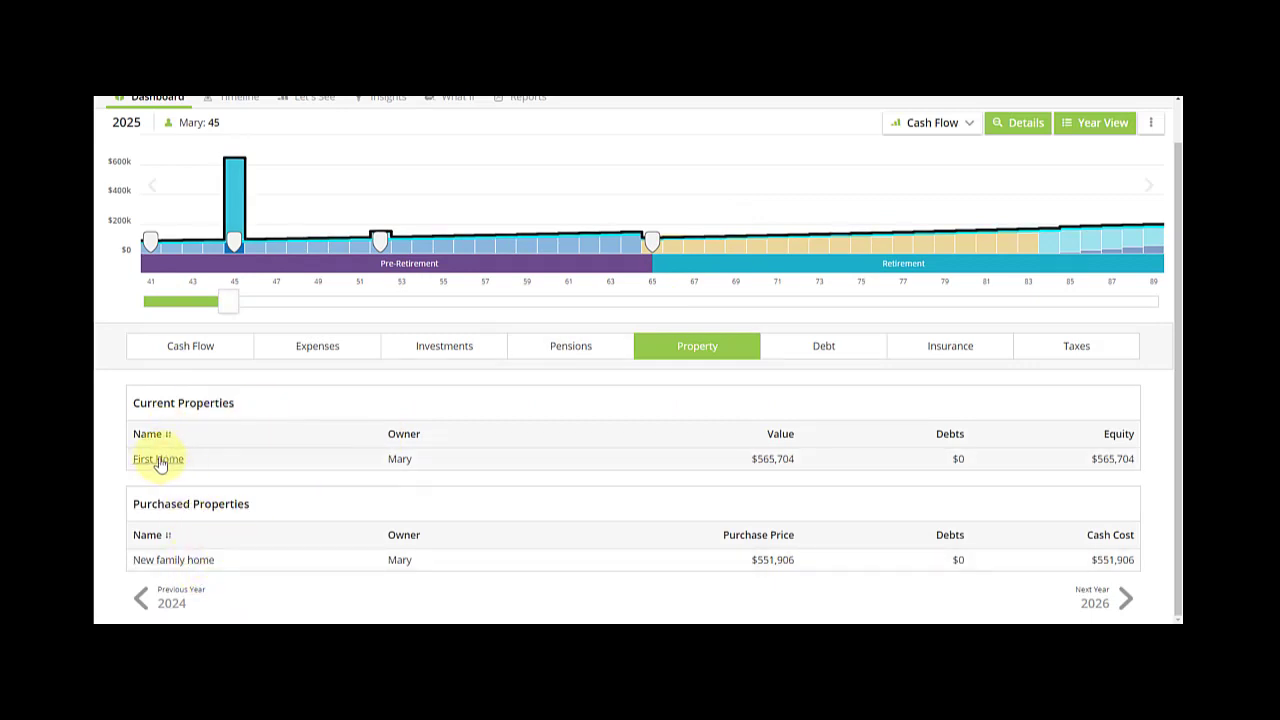
scroll(326, 469, up, 1)
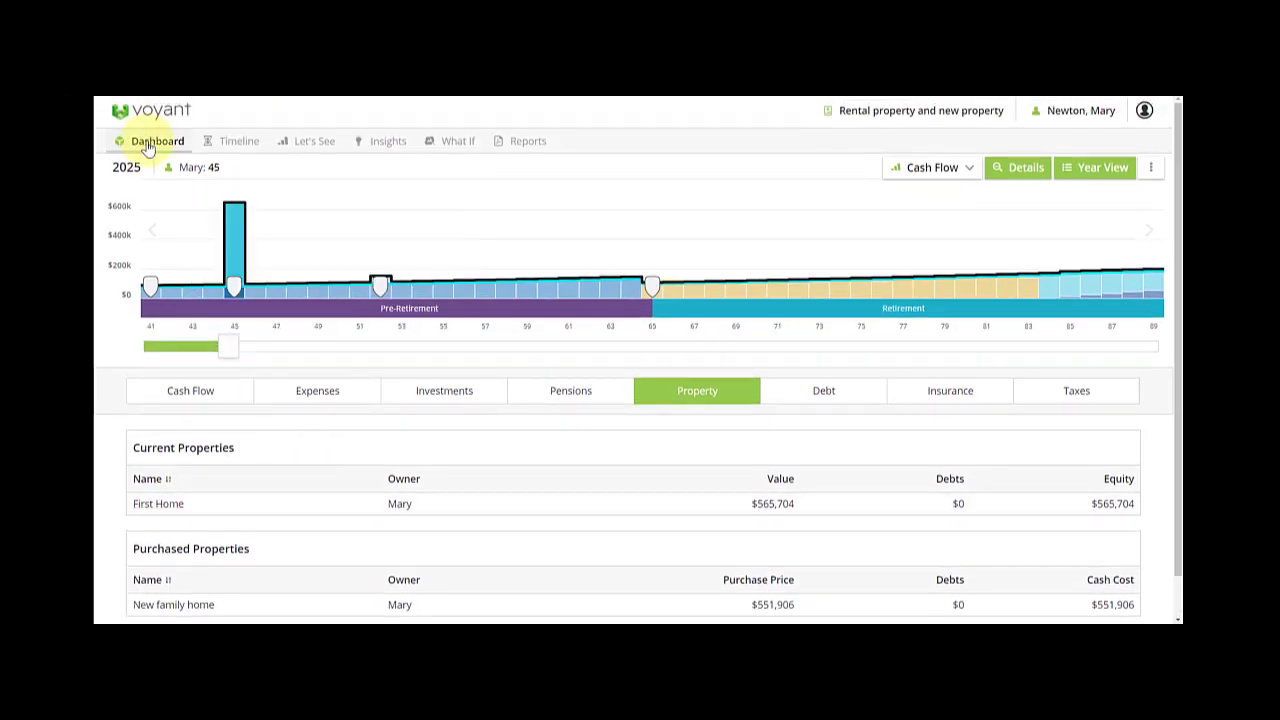
click(148, 143)
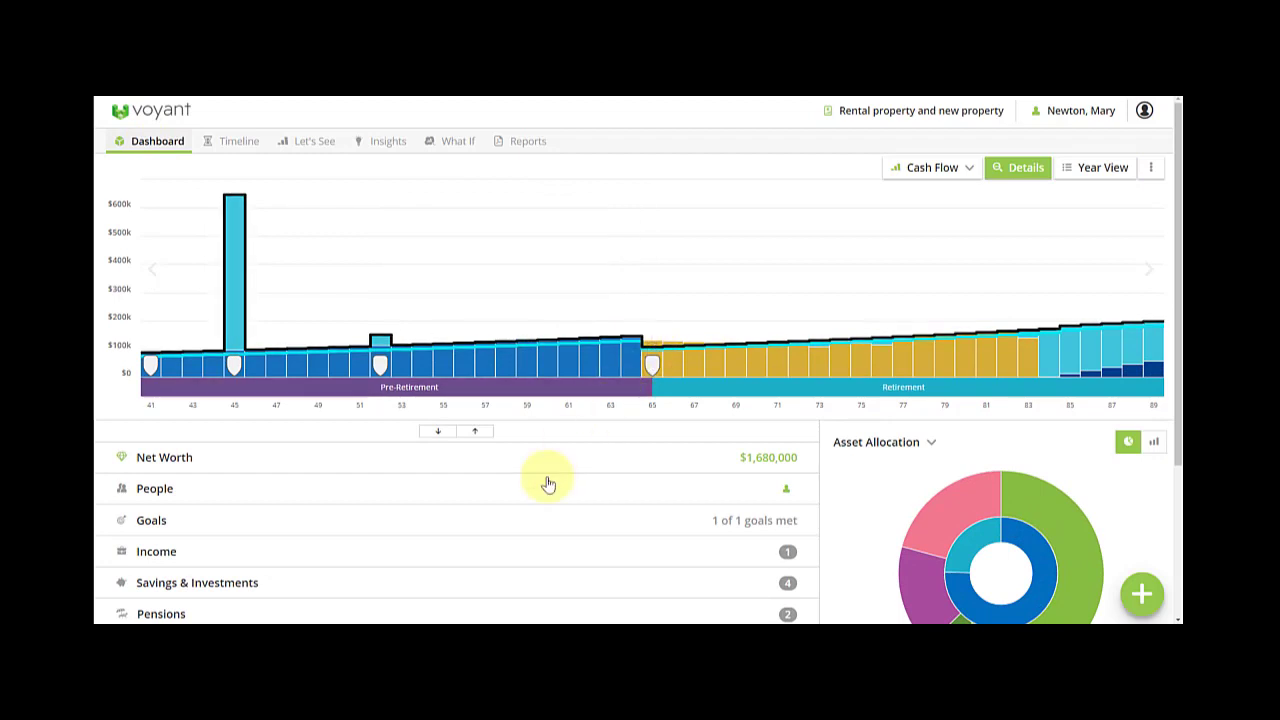
Step: Change the asset type of the "First Home" property to Rental Property and save it
scroll(530, 490, down, 1)
click(361, 532)
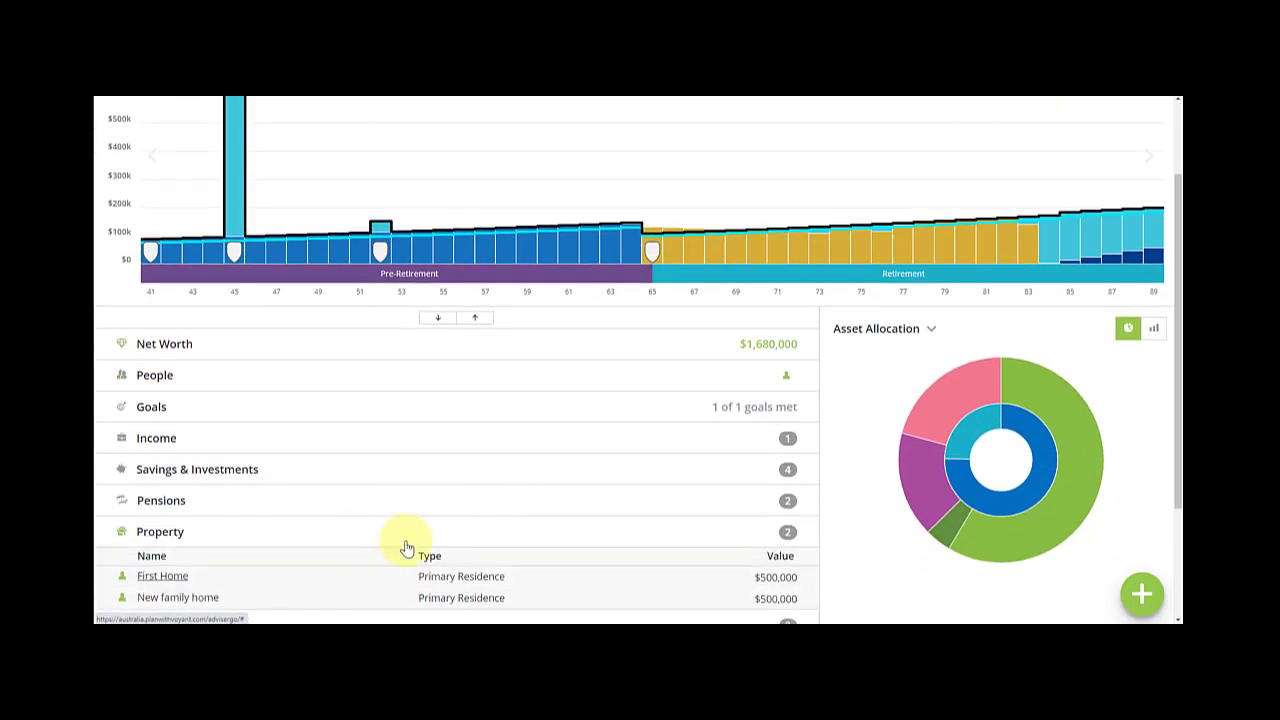
click(464, 585)
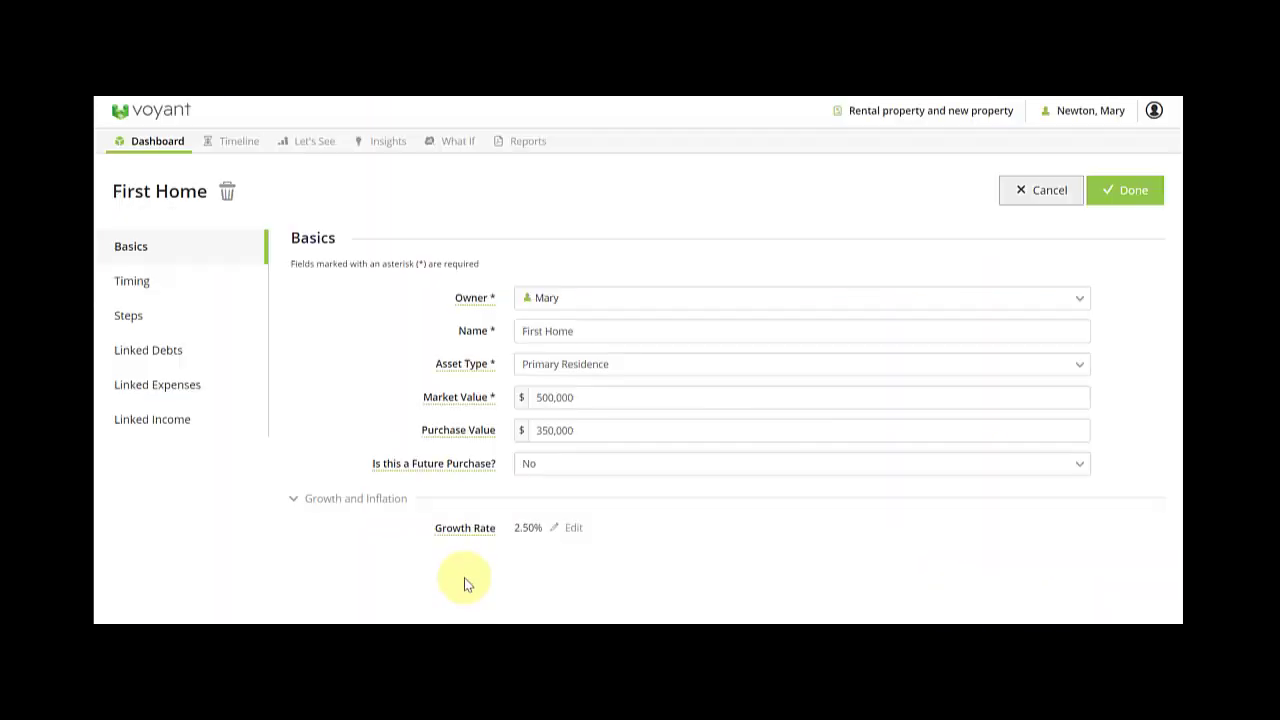
click(591, 369)
click(586, 423)
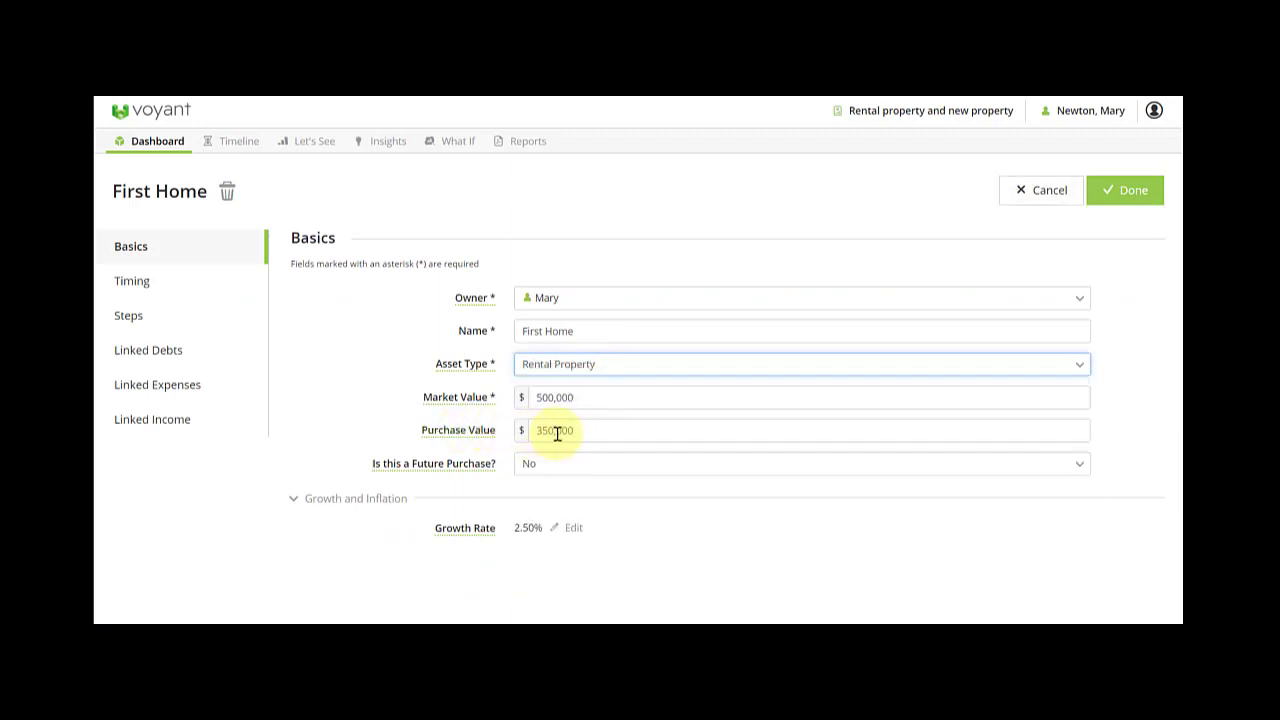
click(580, 430)
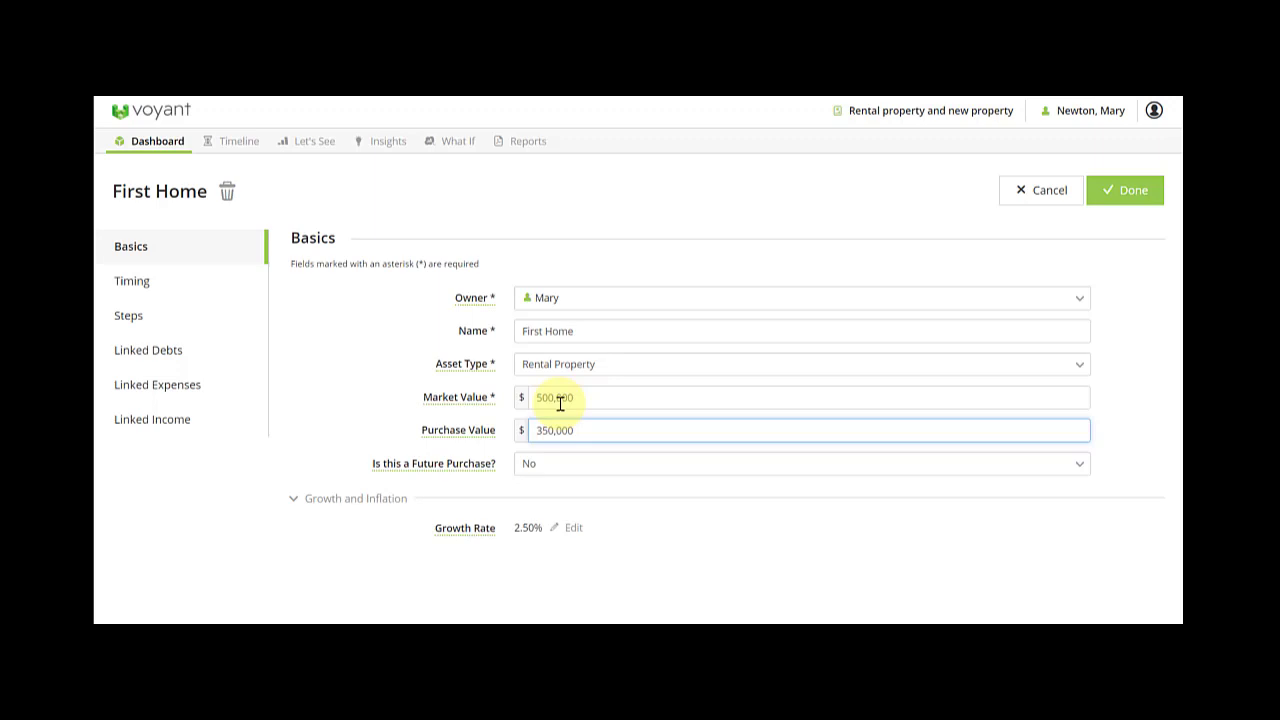
click(1131, 199)
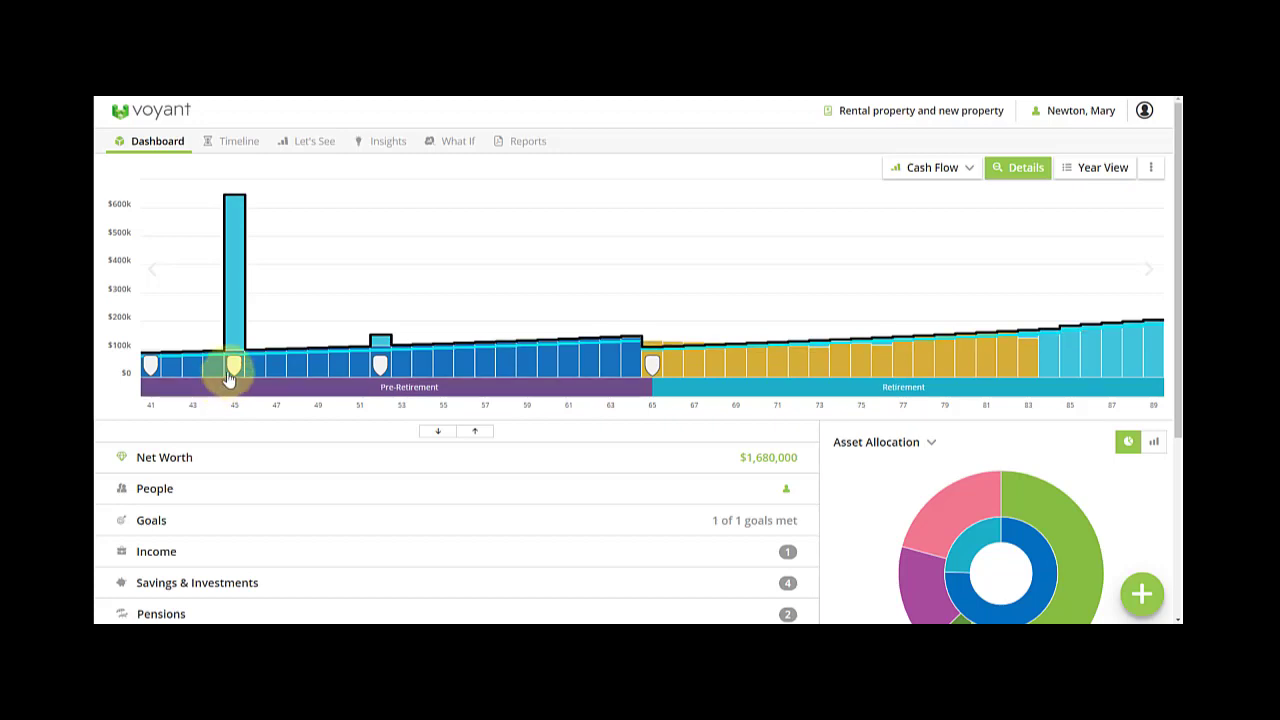
mouse_move(149, 362)
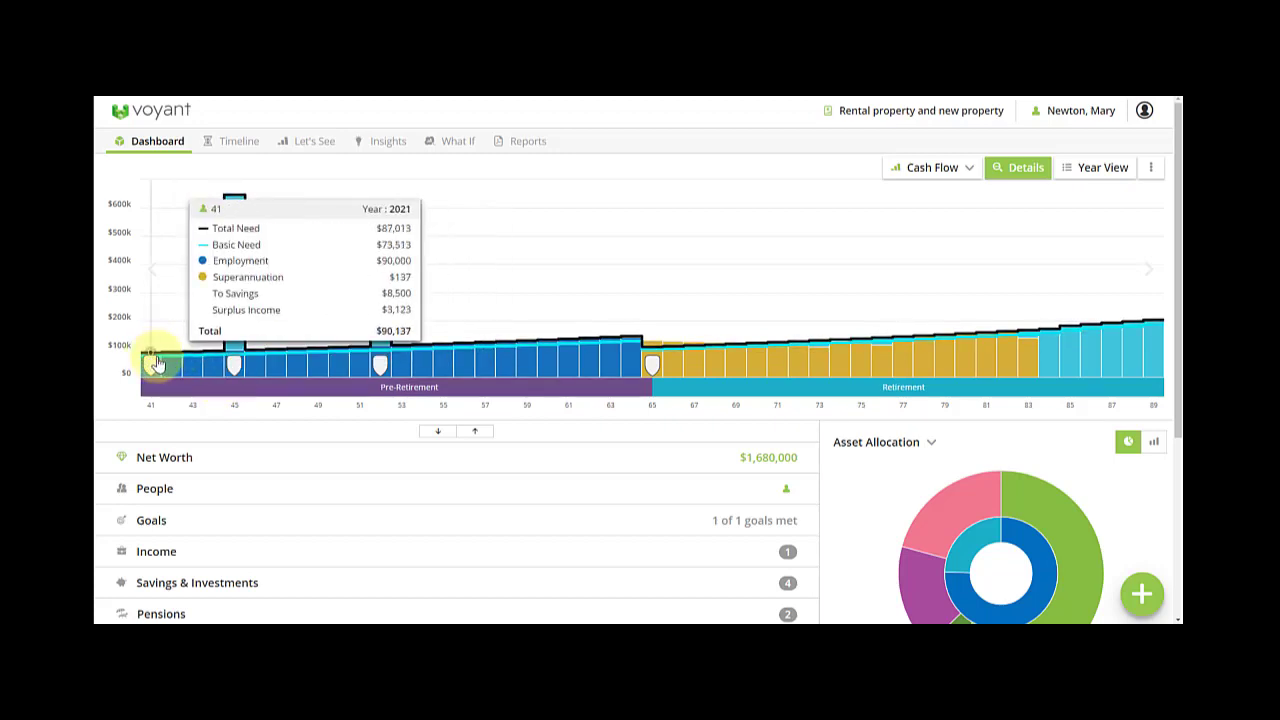